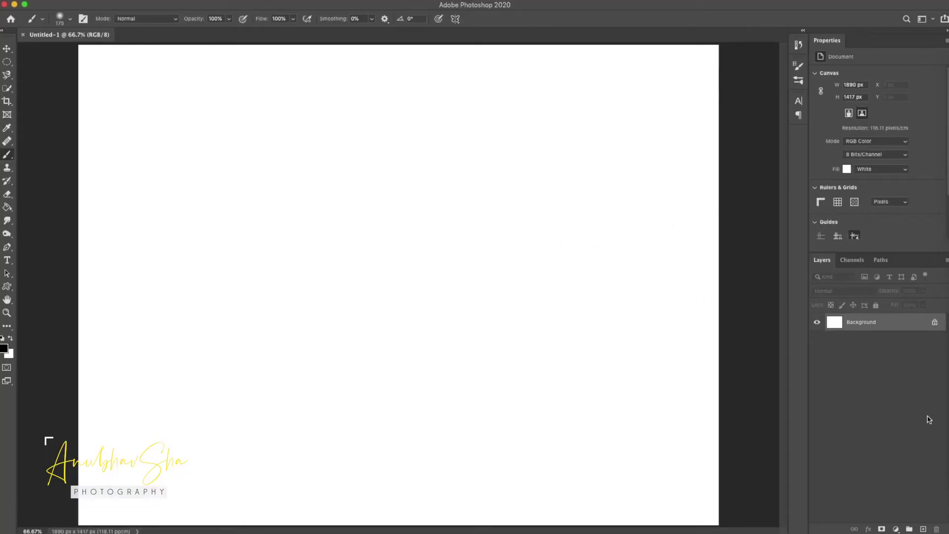
- Bring in the beanie portrait, unlock the Background as Layer 0 and duplicate it
left_click_drag(133, 1, 143, 35)
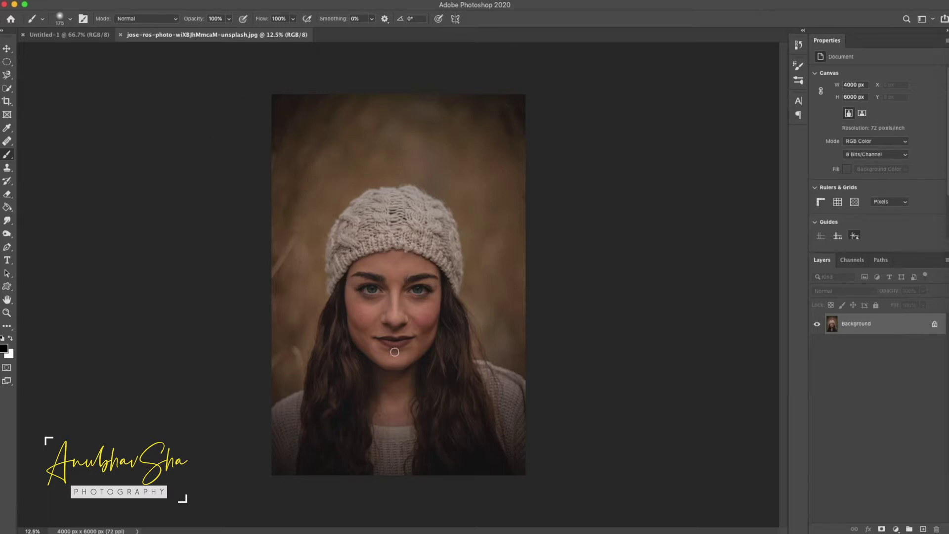
double_click(887, 326)
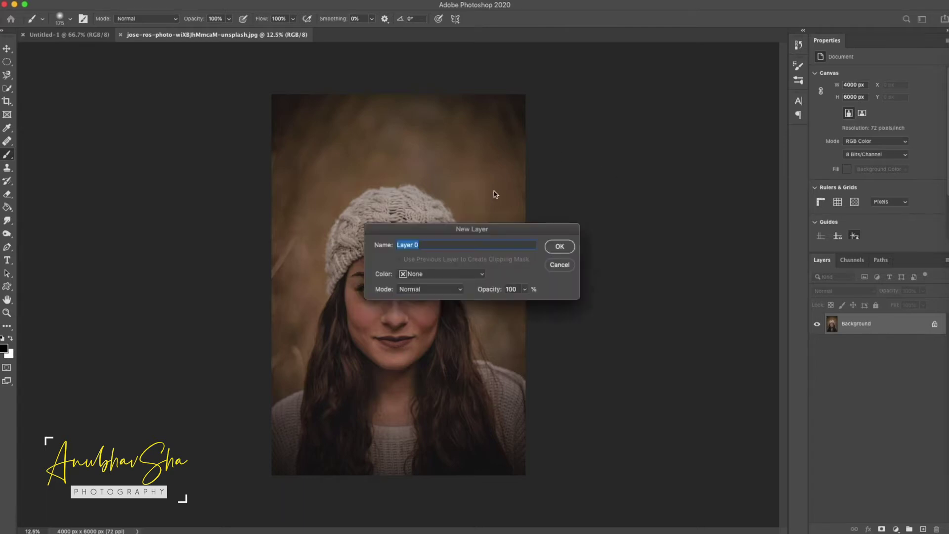
left_click(564, 251)
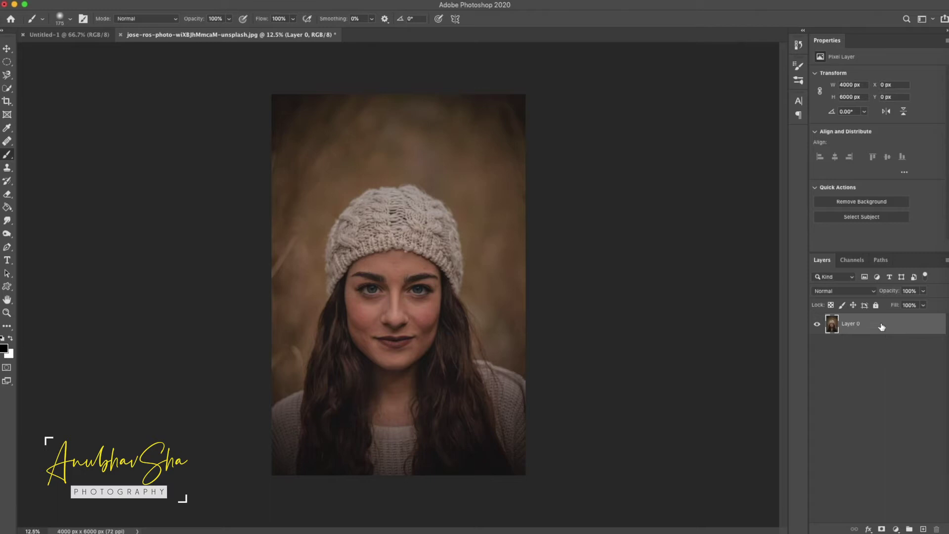
key("super+j")
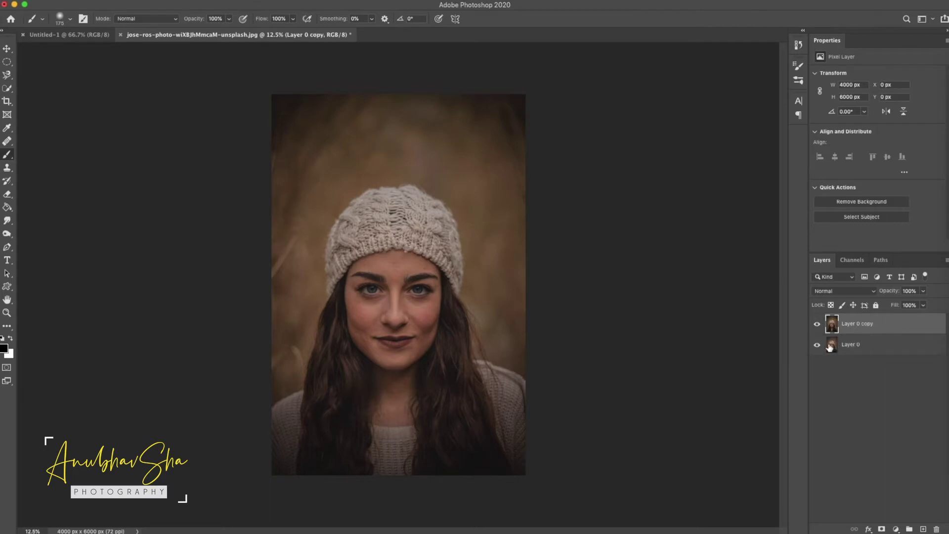
- Rename the duplicate layer 'Model' and the original layer 'Backup'
double_click(853, 324)
type("Model")
key("Return")
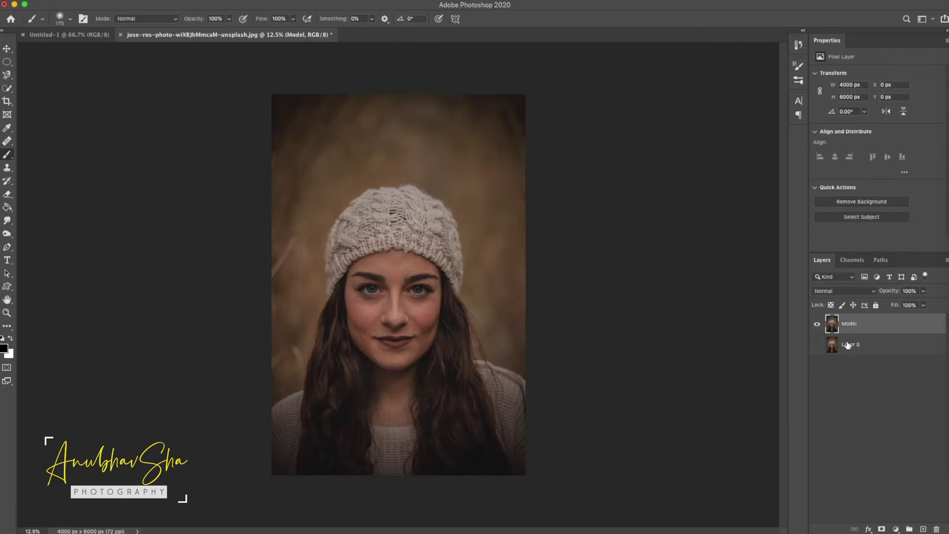
double_click(850, 344)
type("Backup")
key("Return")
- Convert the Model layer to a smart object
left_click(870, 326)
right_click(879, 325)
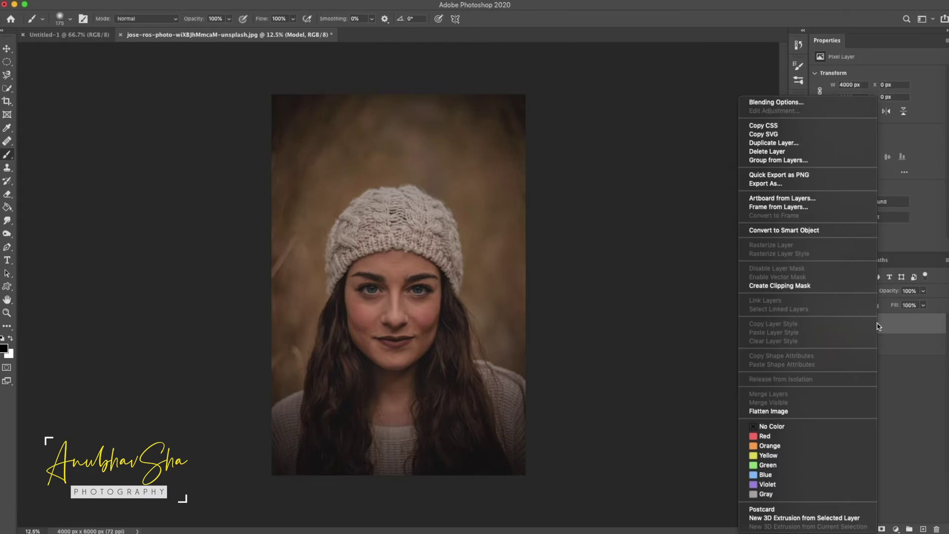
left_click(770, 230)
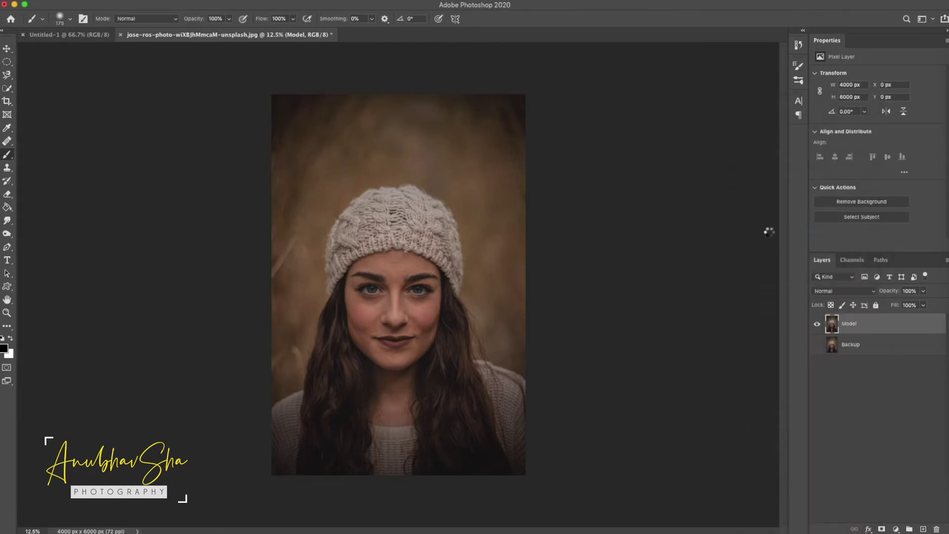
- Apply a Camera Raw filter: Exposure -2.80, Contrast -32, raised Highlights, Clarity +16, Vibrance -31
left_click(234, 2)
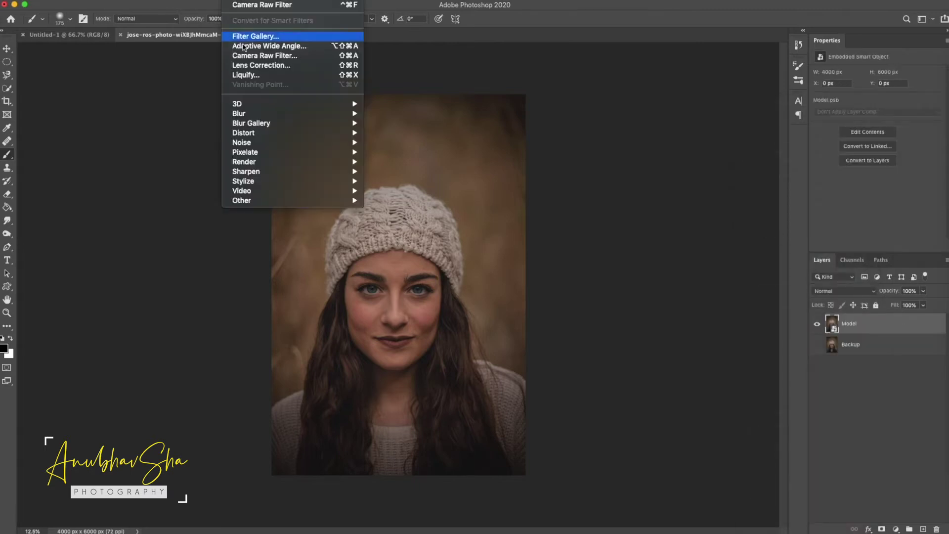
left_click(247, 55)
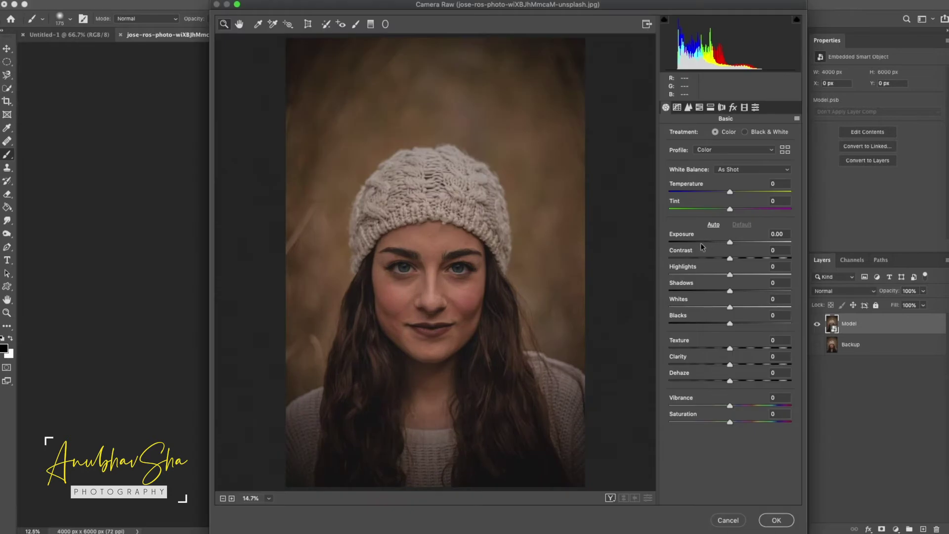
left_click(693, 242)
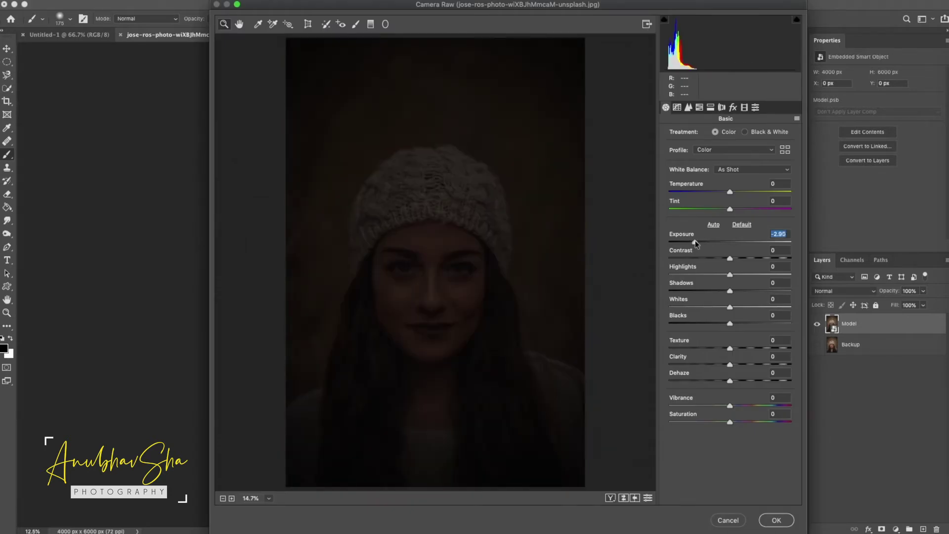
left_click_drag(695, 240, 696, 241)
left_click(710, 257)
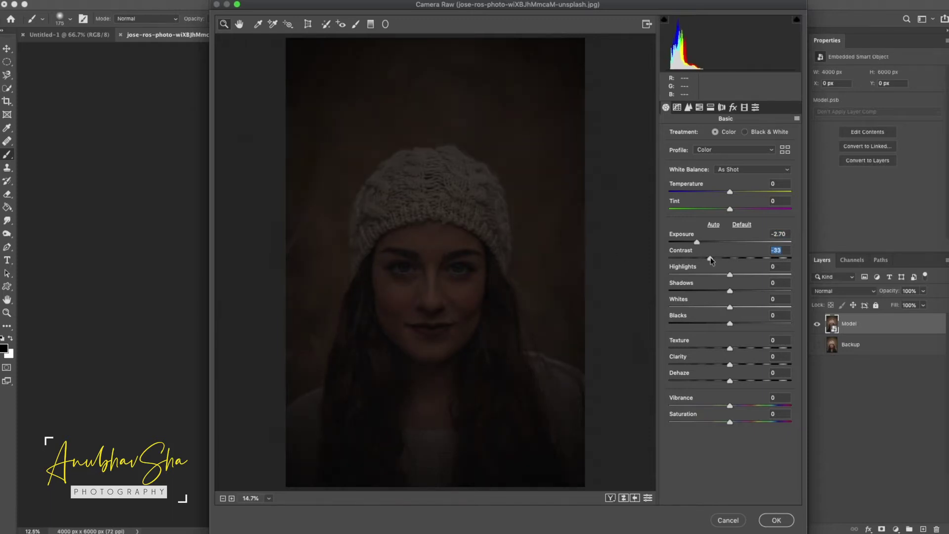
left_click_drag(730, 274, 714, 324)
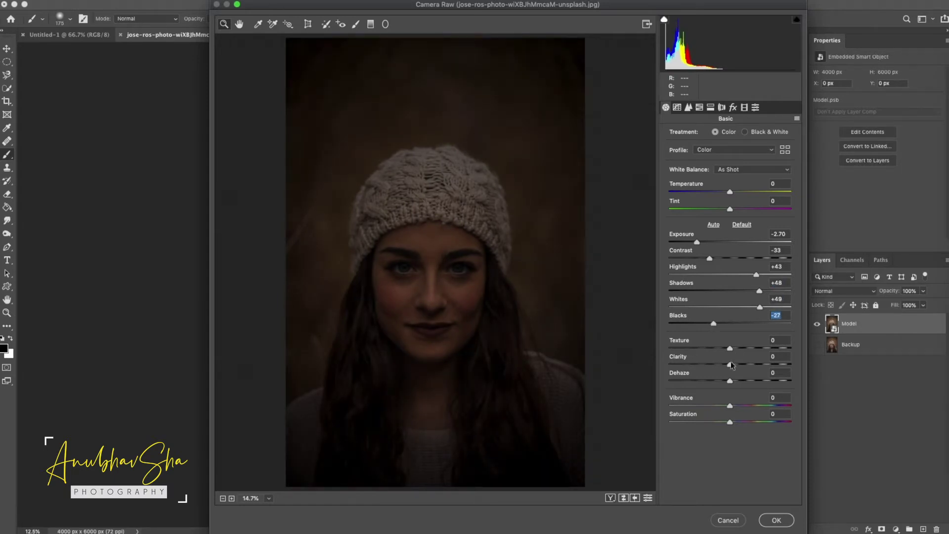
left_click_drag(730, 365, 739, 365)
left_click_drag(721, 404, 713, 406)
left_click_drag(715, 404, 713, 406)
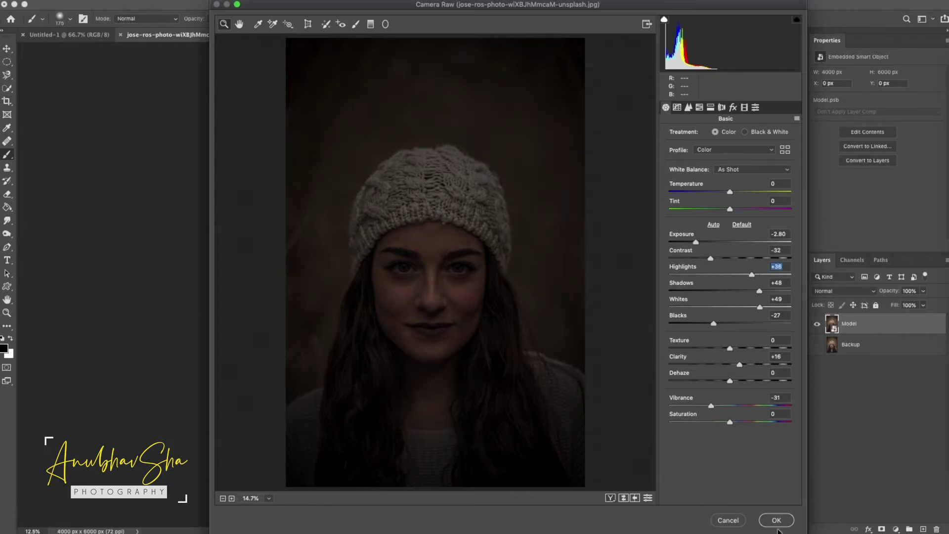
left_click(777, 522)
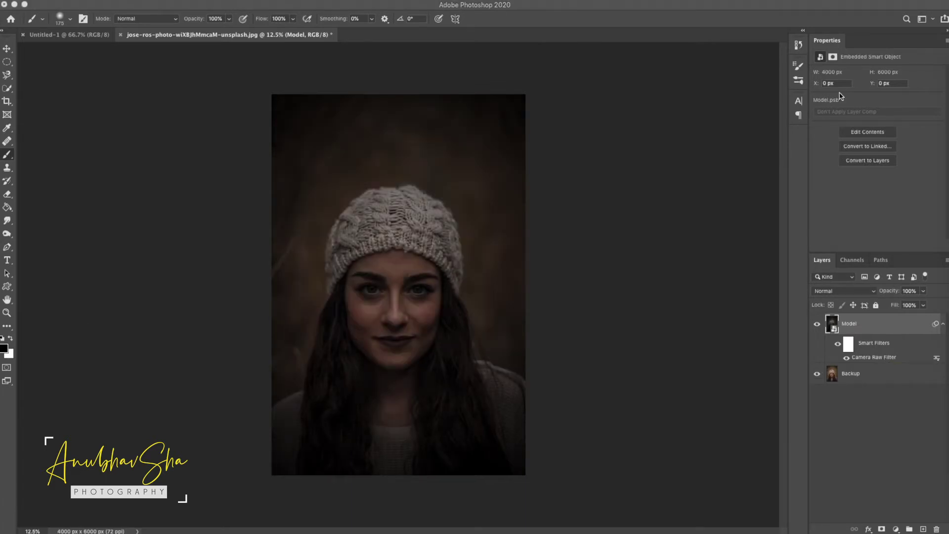
- Add a new empty layer and set a soft brush to about 20% opacity and 2600 px
left_click(909, 438)
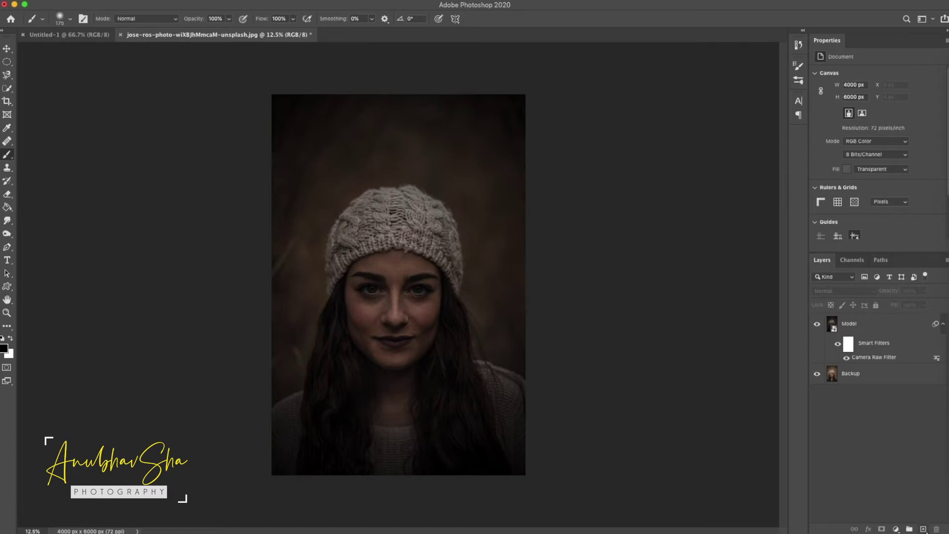
left_click(923, 529)
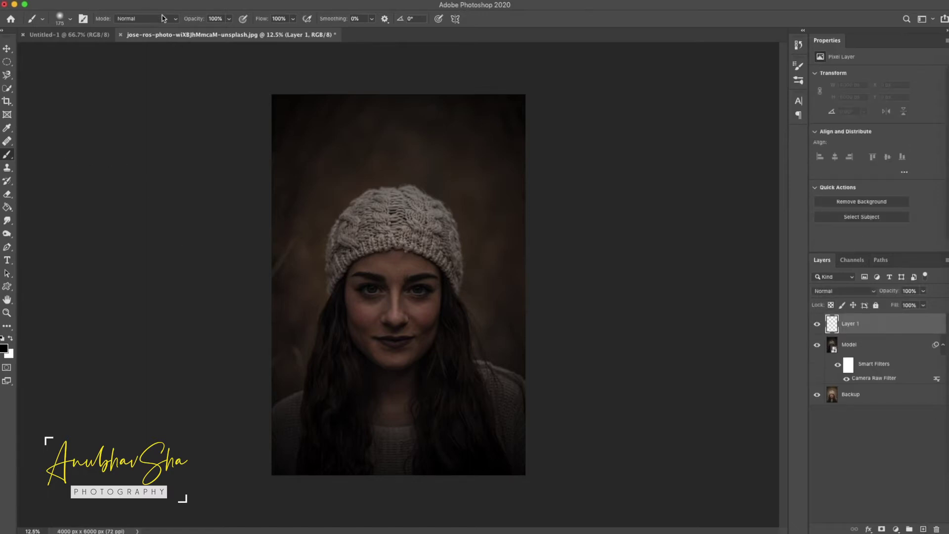
left_click(229, 18)
left_click_drag(221, 31, 193, 31)
left_click_drag(377, 245, 438, 244)
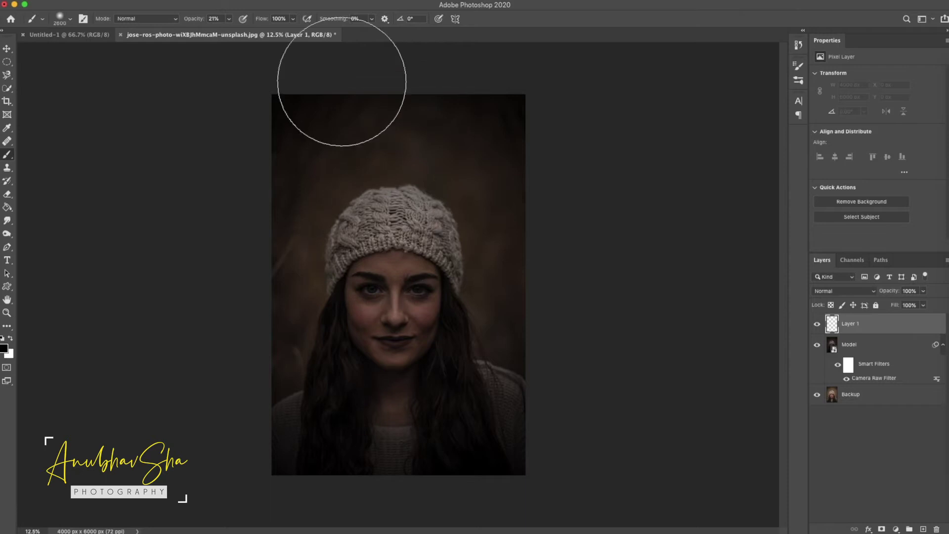
- Paint soft black along the top, sweater and beanie edges at 36%, undoing strokes over the face
mouse_move(342, 82)
left_mouse_down()
mouse_move(273, 128)
mouse_move(422, 131)
mouse_move(273, 123)
mouse_move(434, 101)
mouse_move(439, 110)
mouse_move(550, 110)
left_mouse_up()
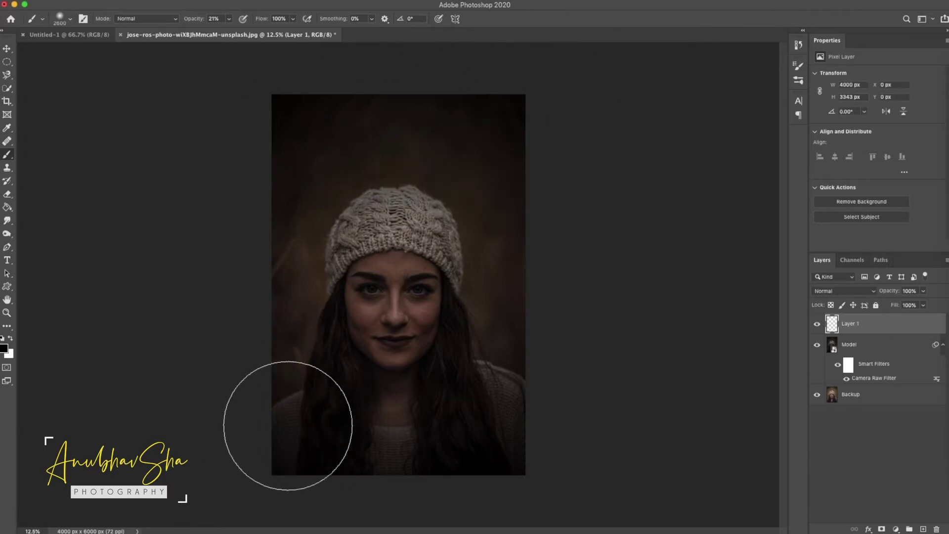
mouse_move(288, 425)
left_mouse_down()
mouse_move(889, 180)
mouse_move(578, 422)
mouse_move(369, 439)
left_mouse_up()
key("bracketleft")
key("bracketleft")
key("bracketleft")
key("bracketleft")
key("bracketleft")
key("3")
key("6")
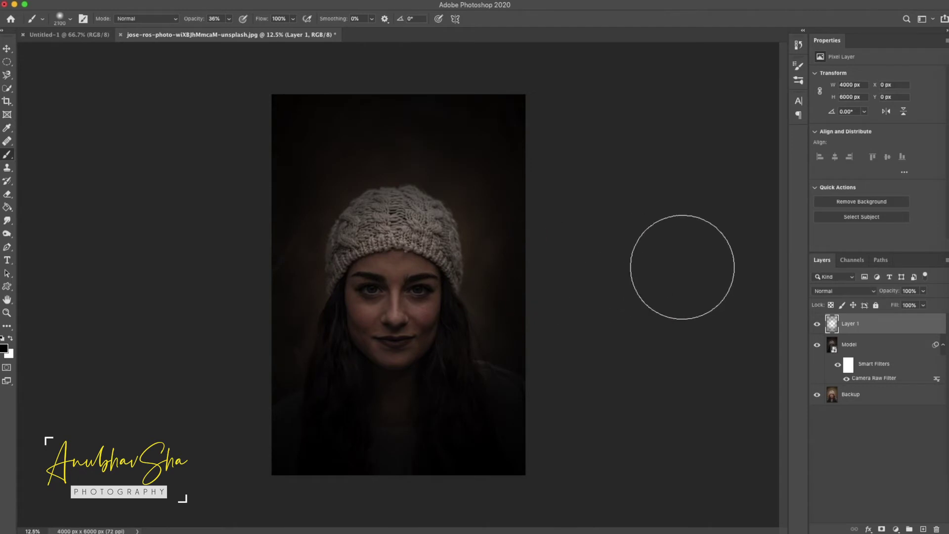
left_click(398, 214)
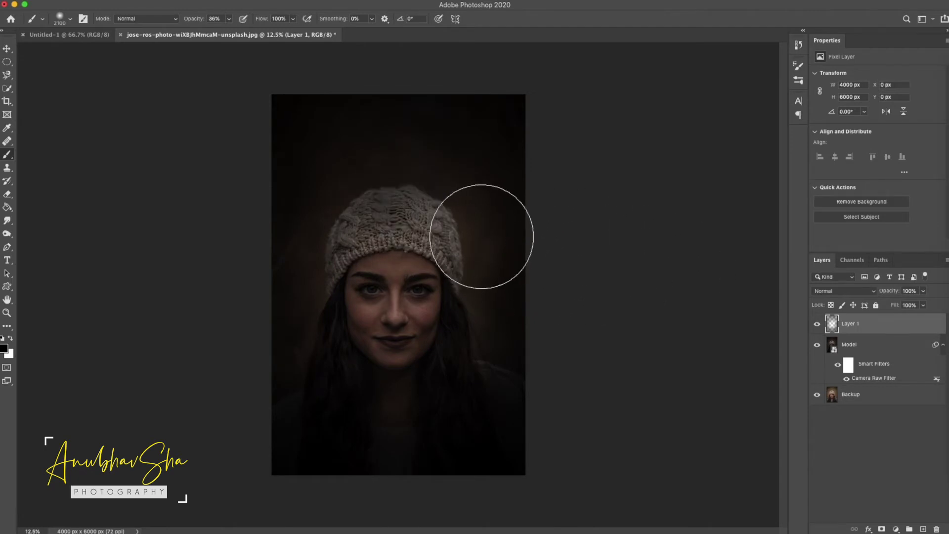
left_click_drag(459, 245, 402, 307)
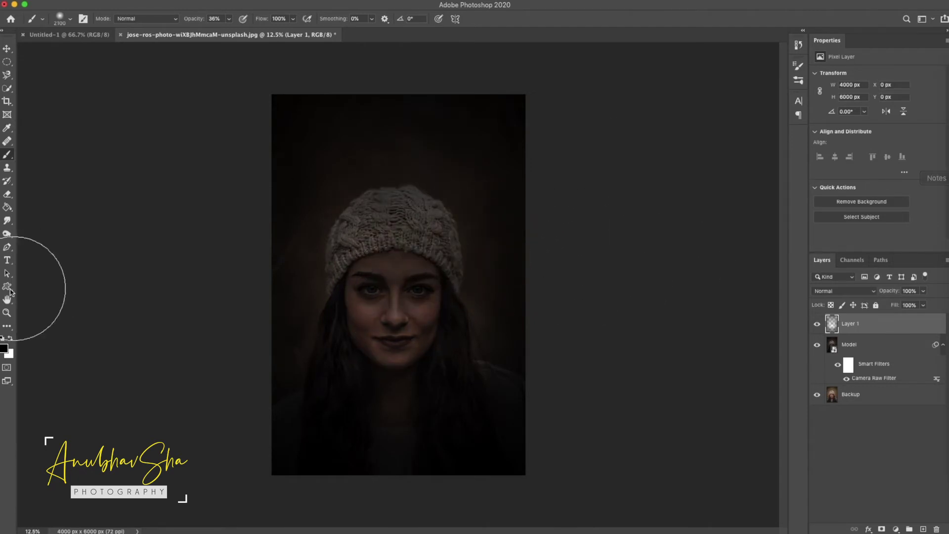
key("ctrl+z")
key("ctrl+z")
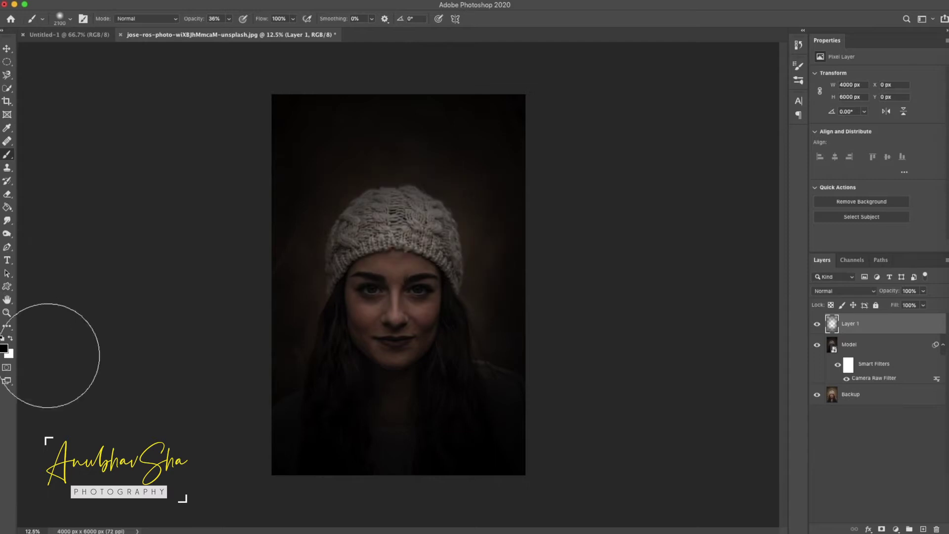
- Set the Eraser to 1400 px and select the darkening layer
left_click(5, 198)
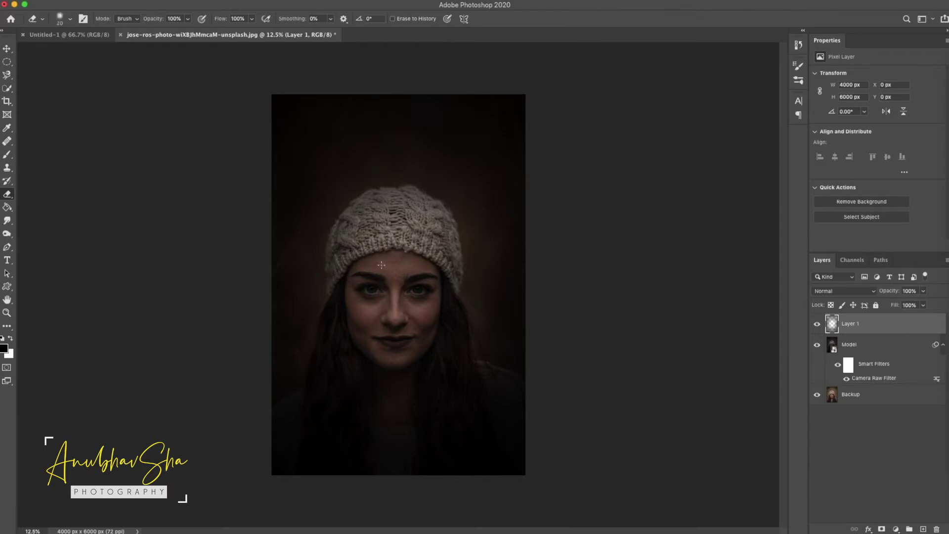
left_click(70, 19)
type("1400")
key("Return")
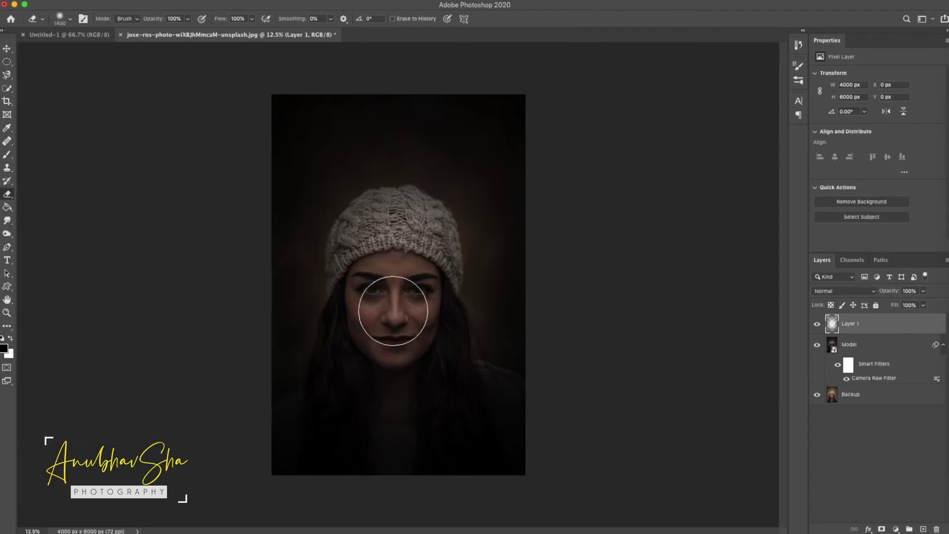
left_click(863, 324)
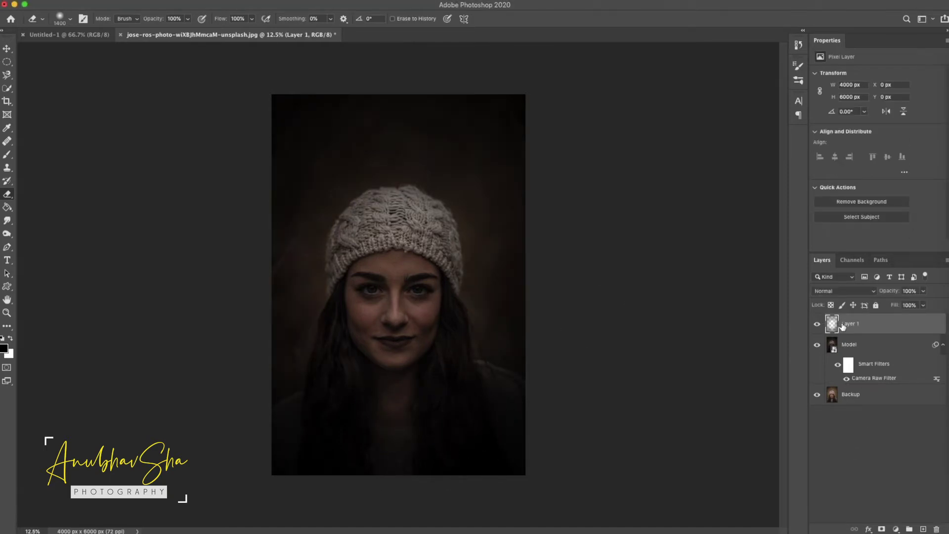
- Rename Layer 1 to 'Black effect'
double_click(849, 325)
type("Black effect")
key("Return")
- Toggle the Black effect layer off and on to compare, then deselect it
left_click(817, 324)
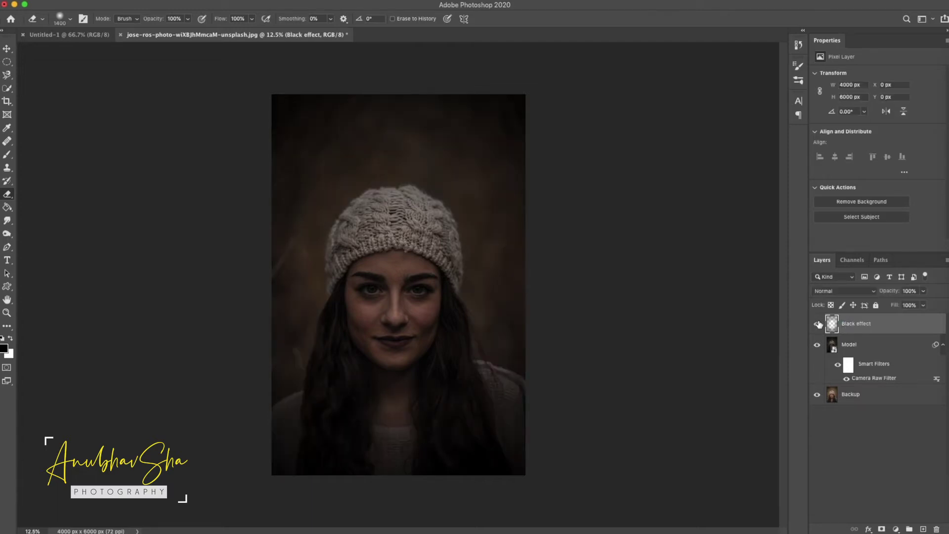
left_click(818, 324)
left_click(817, 324)
left_click(816, 324)
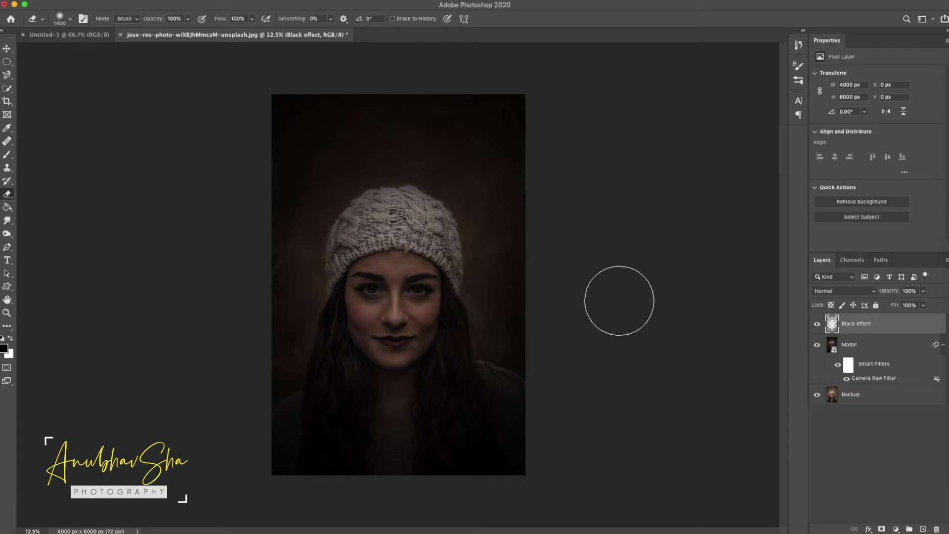
left_click(816, 324)
left_click(816, 324)
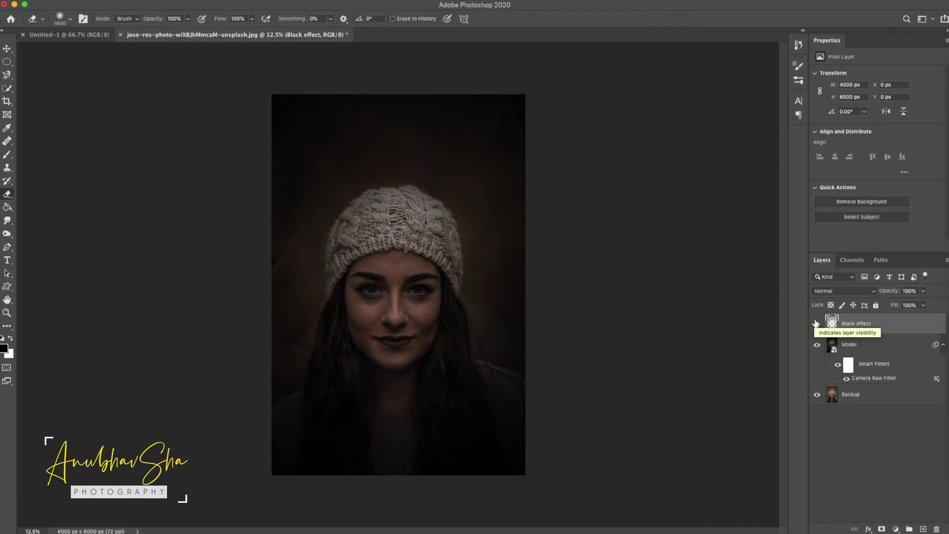
left_click(815, 323, "super")
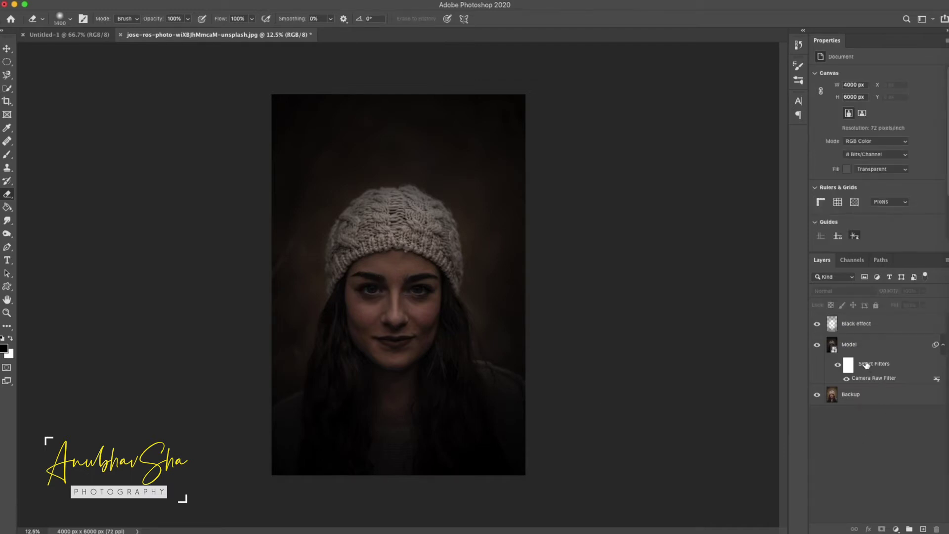
- Swap colours, set the brush to 100% opacity and size 25, and zoom in on the eyes
left_click(846, 359)
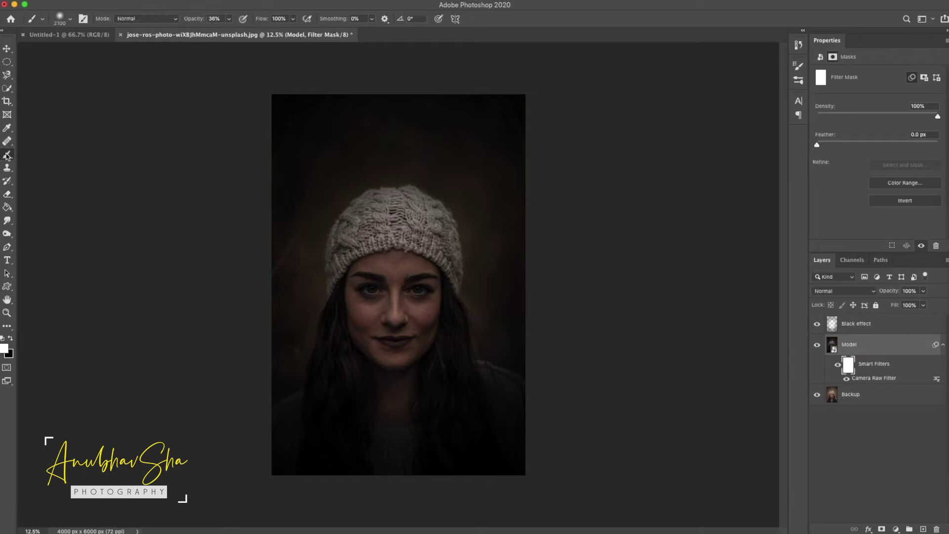
left_click(10, 339)
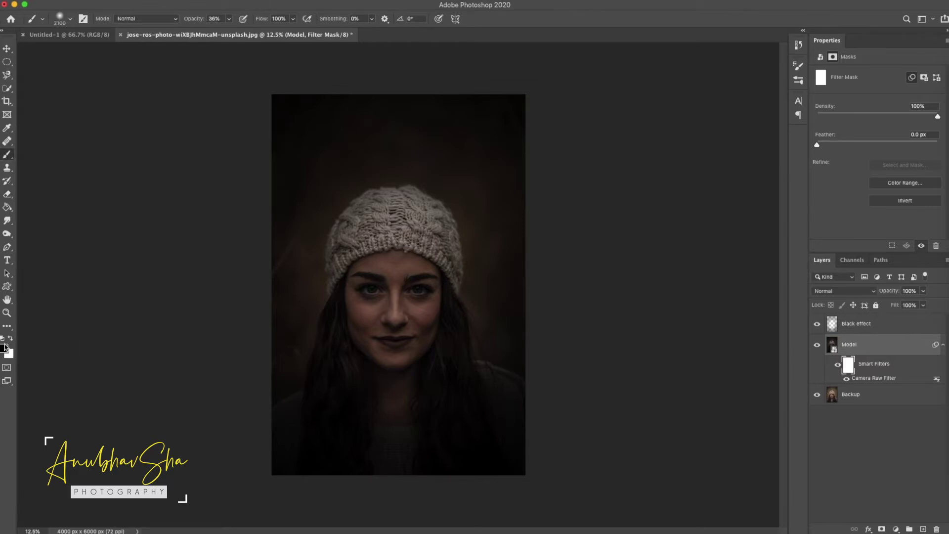
left_click(229, 19)
left_click_drag(228, 31, 260, 32)
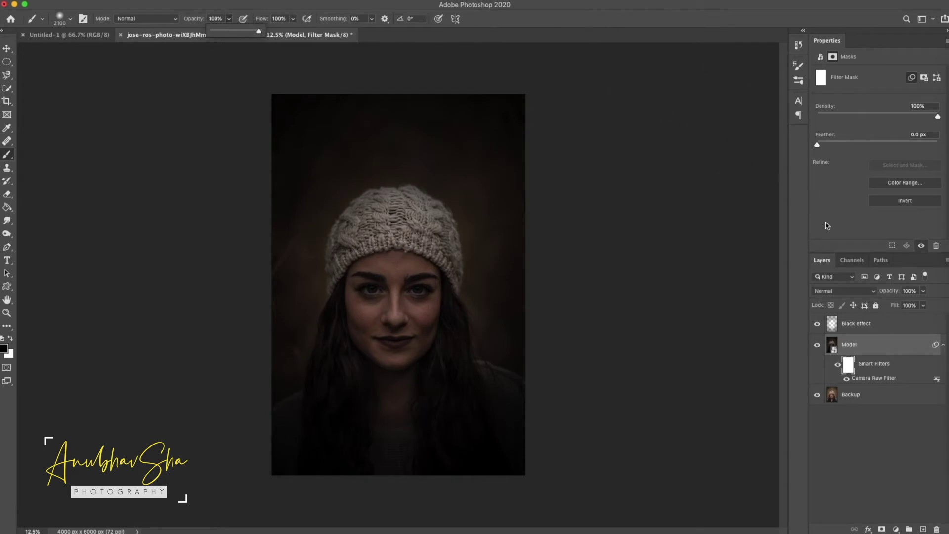
left_click(71, 20)
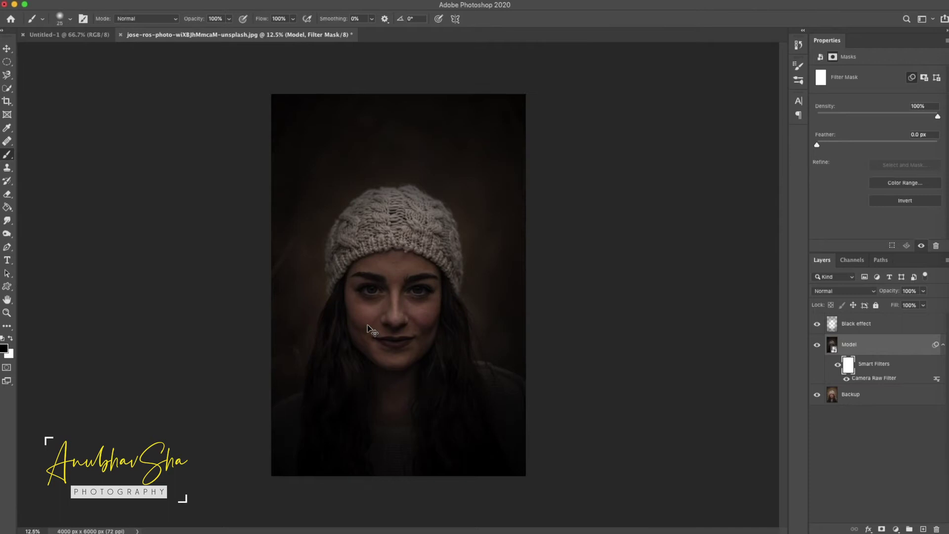
key("super+plus")
key("super+plus")
key("super+plus")
key("super+plus")
key("super+plus")
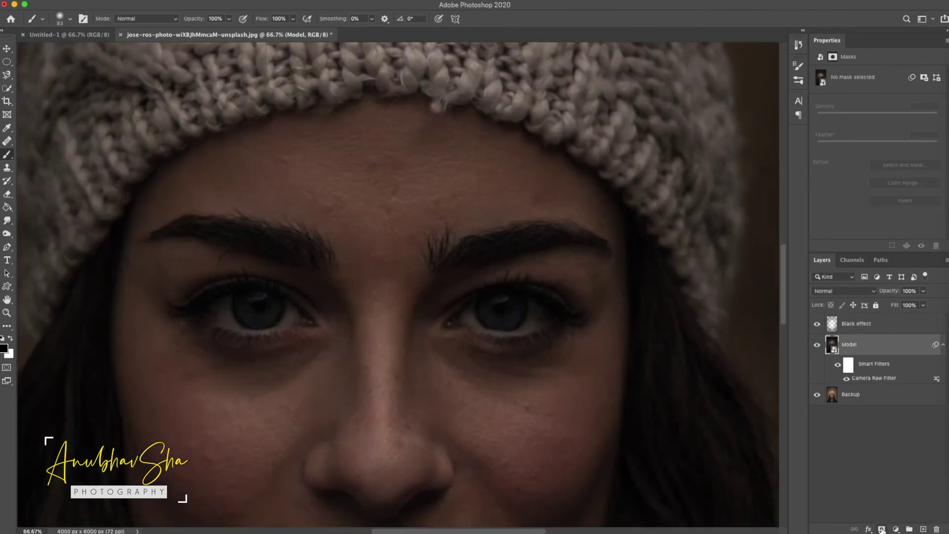
- Add a layer mask to Model and brush over both irises to brighten them
left_click(881, 529)
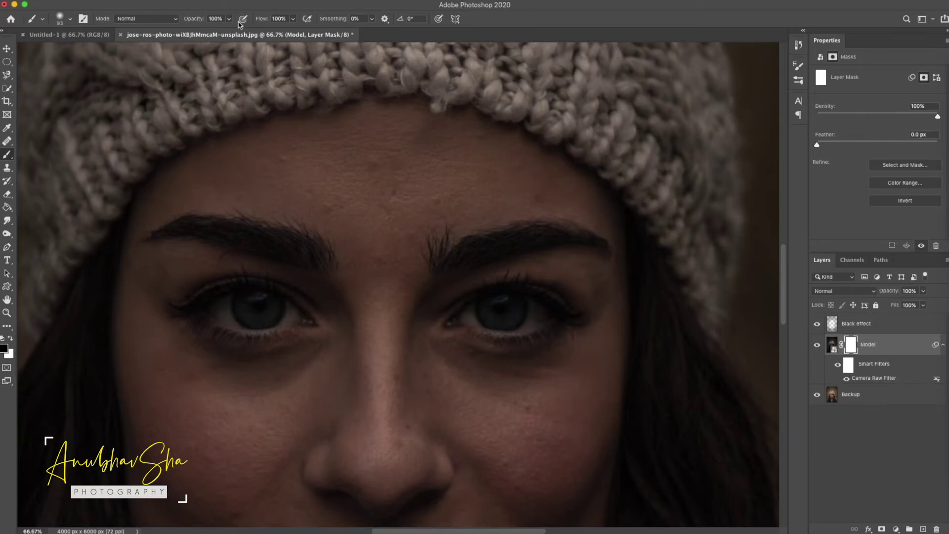
left_click(255, 306)
left_click(501, 309)
key("c")
key("b")
key("x")
left_click(895, 529)
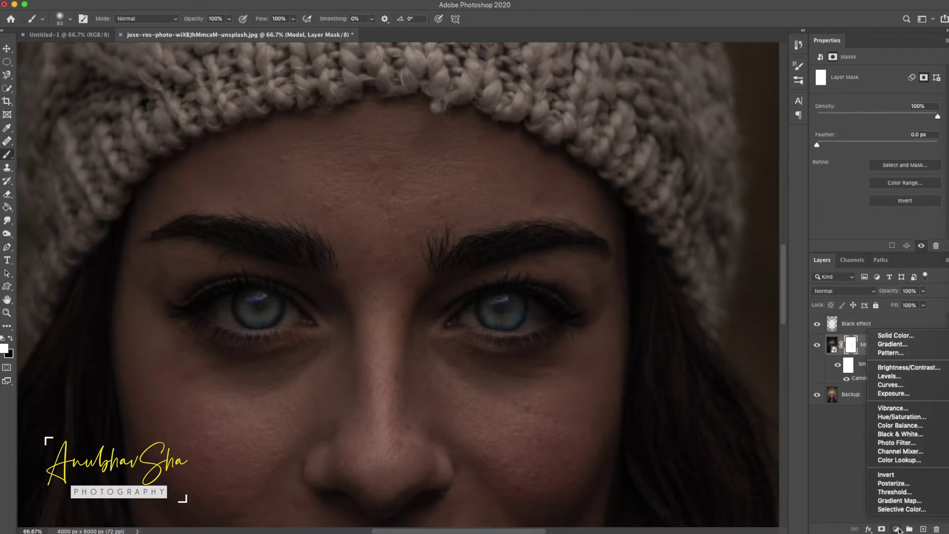
- Add a Curves layer clipped to Model and bend the curve down to darken
left_click(885, 386)
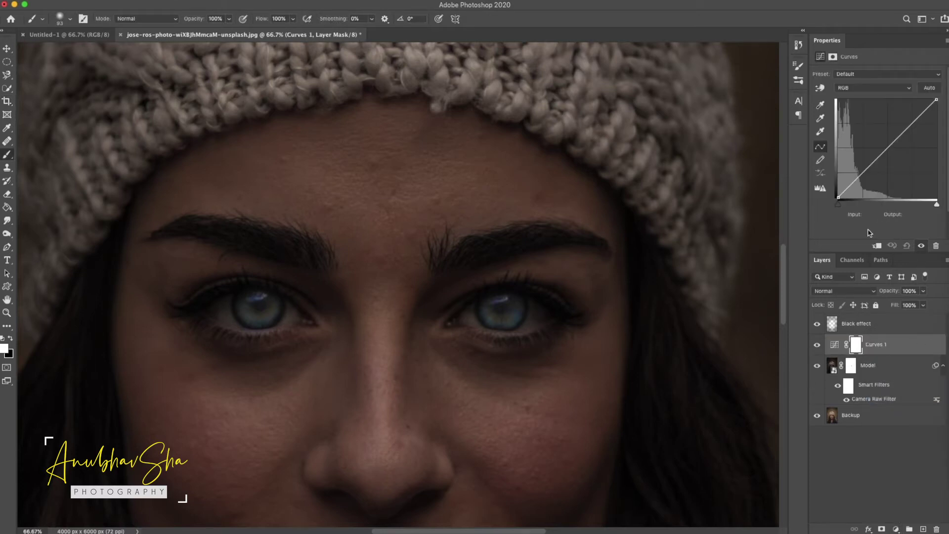
left_click(875, 247)
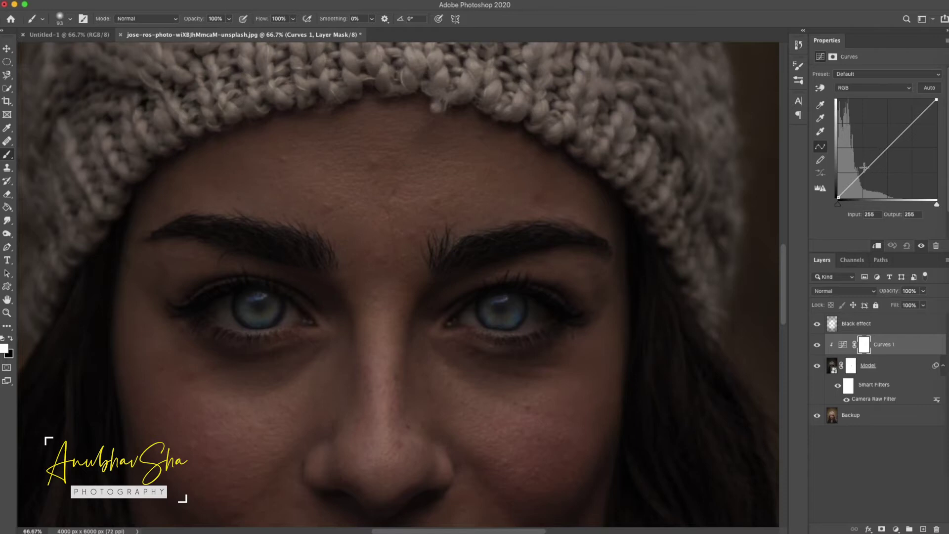
left_click_drag(868, 167, 869, 173)
left_click(891, 147)
left_click(905, 132)
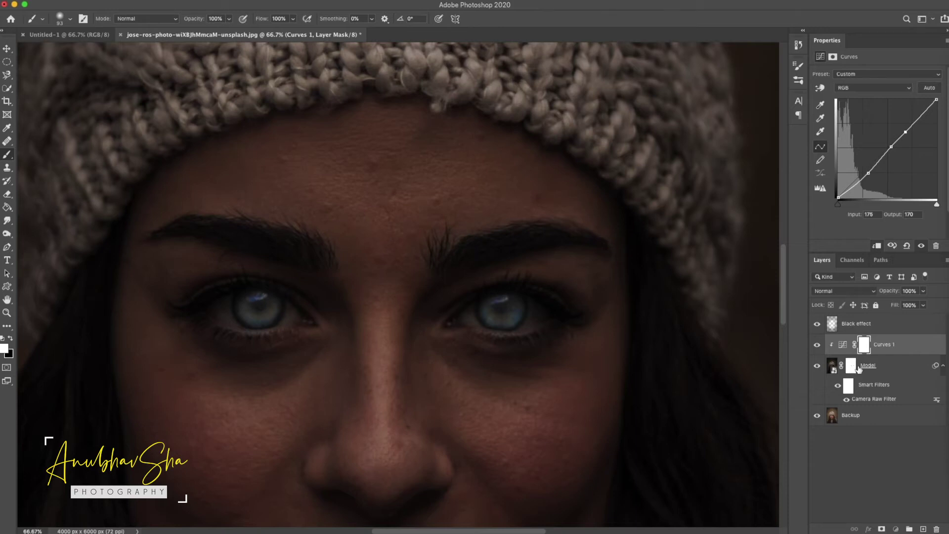
- Copy the Model layer's mask onto Curves 1, replacing its mask
left_click(850, 368)
left_click(851, 368)
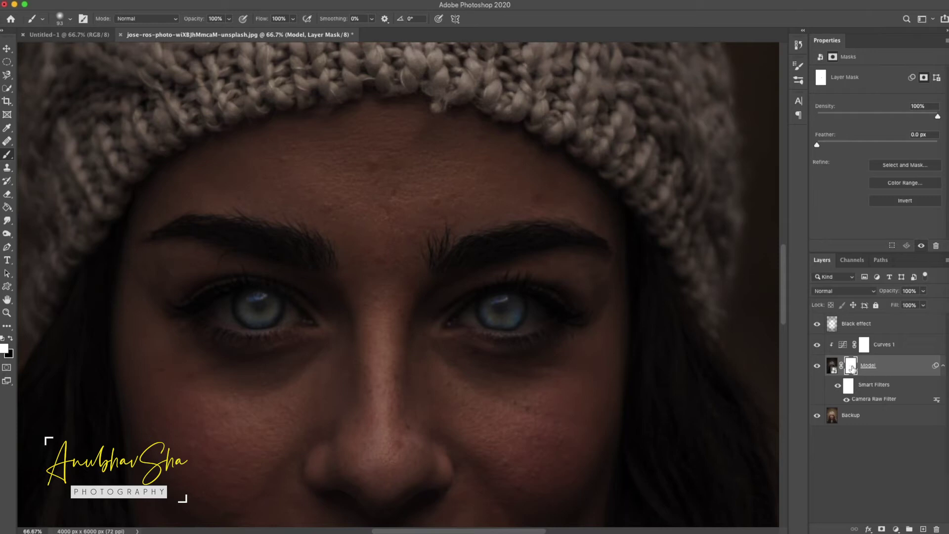
left_click_drag(851, 368, 867, 348)
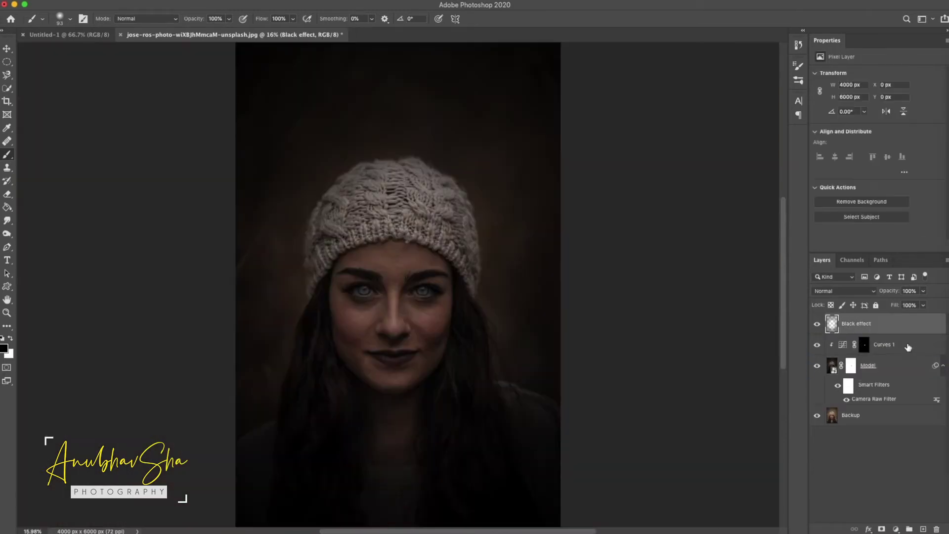
left_click(908, 347)
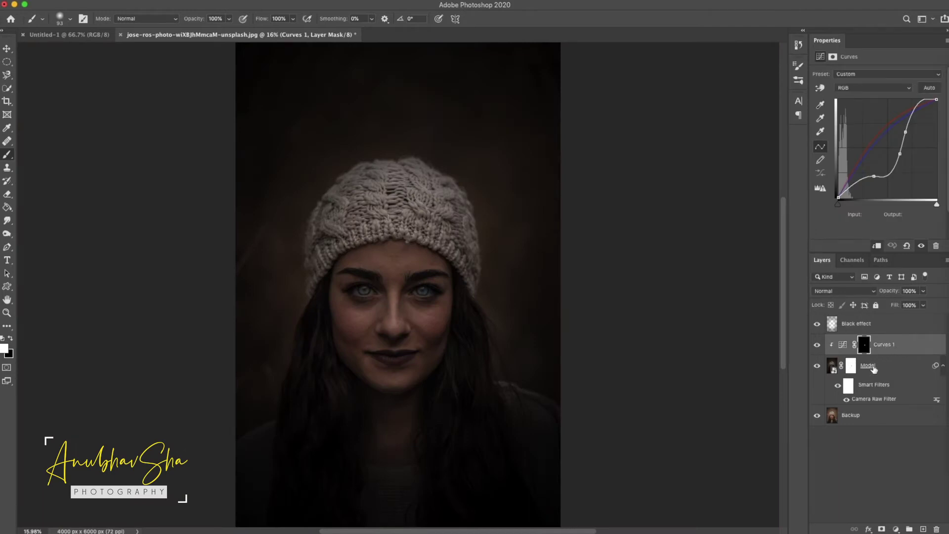
- Add a Brightness/Contrast layer at Brightness 61, Contrast 26 and invert its mask to black
left_click(896, 529)
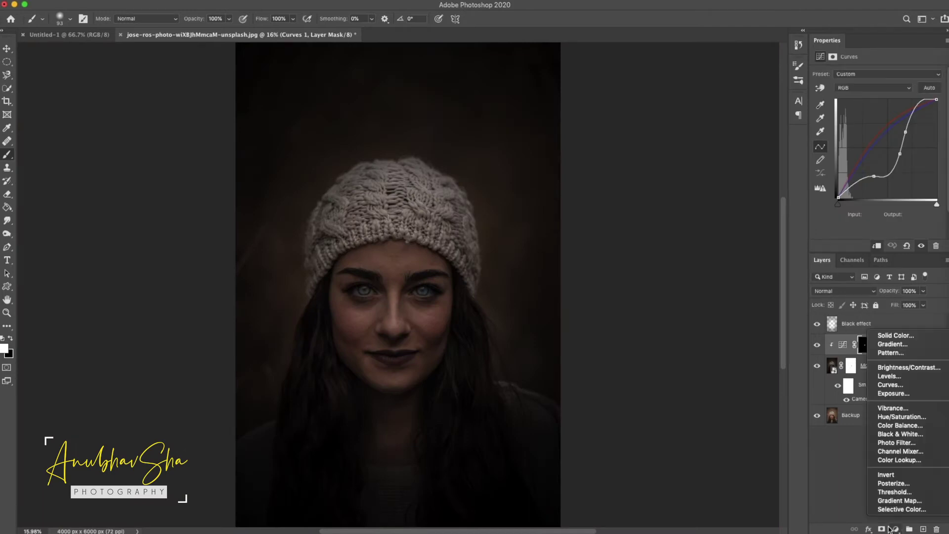
left_click(917, 370)
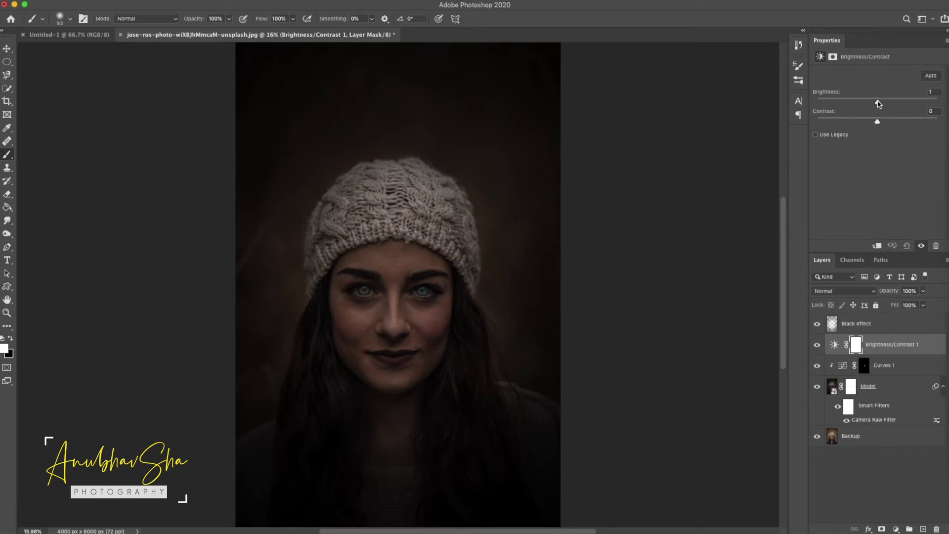
left_click_drag(877, 102, 901, 102)
left_click_drag(876, 121, 892, 121)
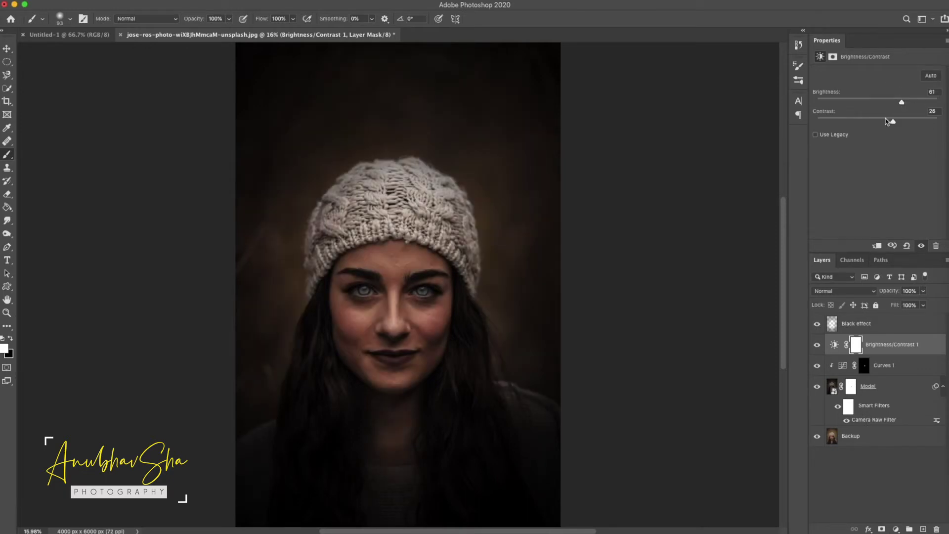
left_click(856, 345)
key("ctrl+i")
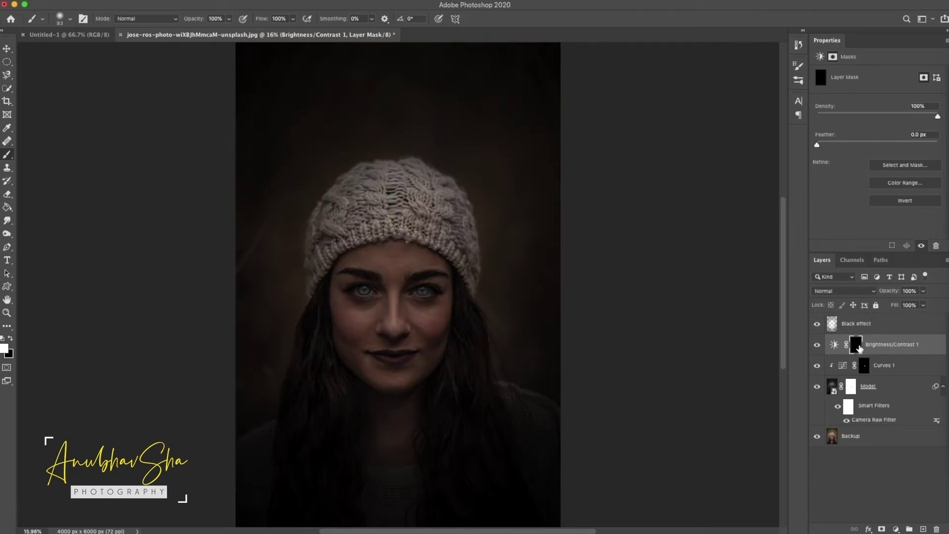
- Copy the Curves 1 mask onto Brightness/Contrast 1, replacing its mask
left_click(864, 366)
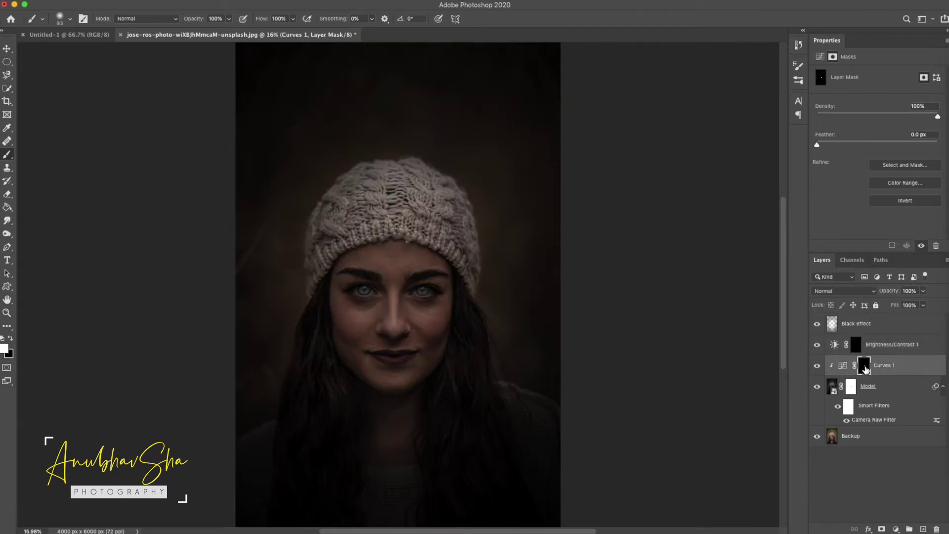
left_click_drag(866, 368, 858, 347)
key("Return")
- Lower Brightness/Contrast 1 opacity to 67% and reduce the Curves 1 opacity
left_click(895, 347)
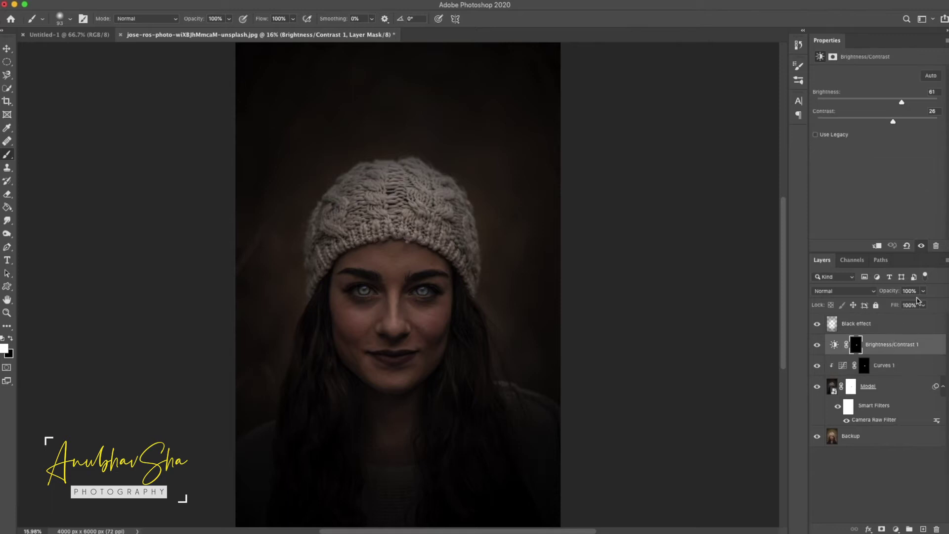
left_click_drag(889, 290, 882, 291)
left_click(898, 369)
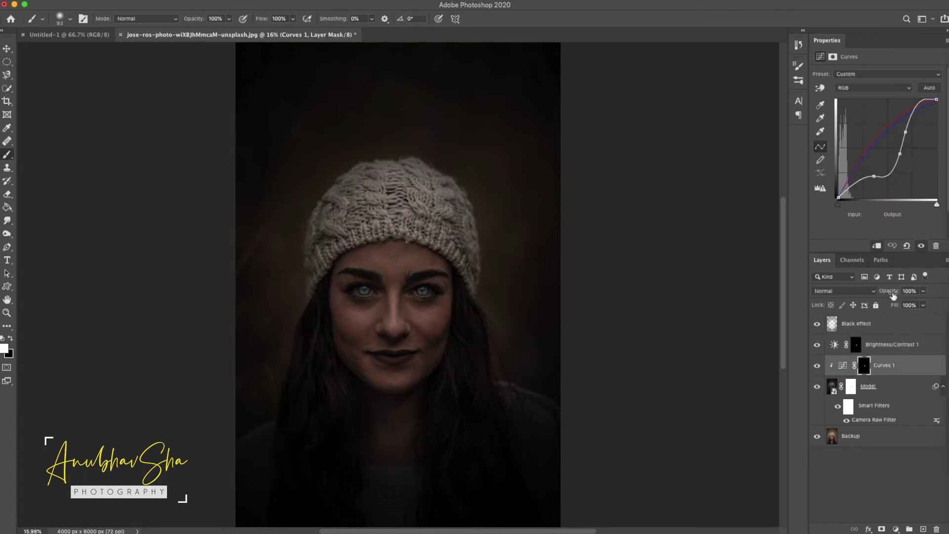
left_click_drag(894, 291, 882, 293)
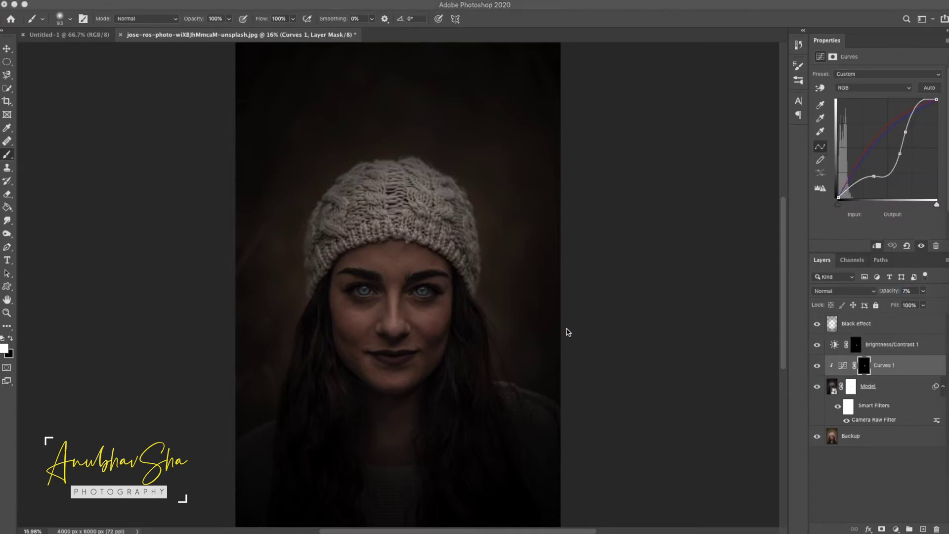
left_click(885, 468)
- Add a Hue/Saturation layer set to Hue -151, Saturation +35, Lightness -3
key("x")
left_click(897, 529)
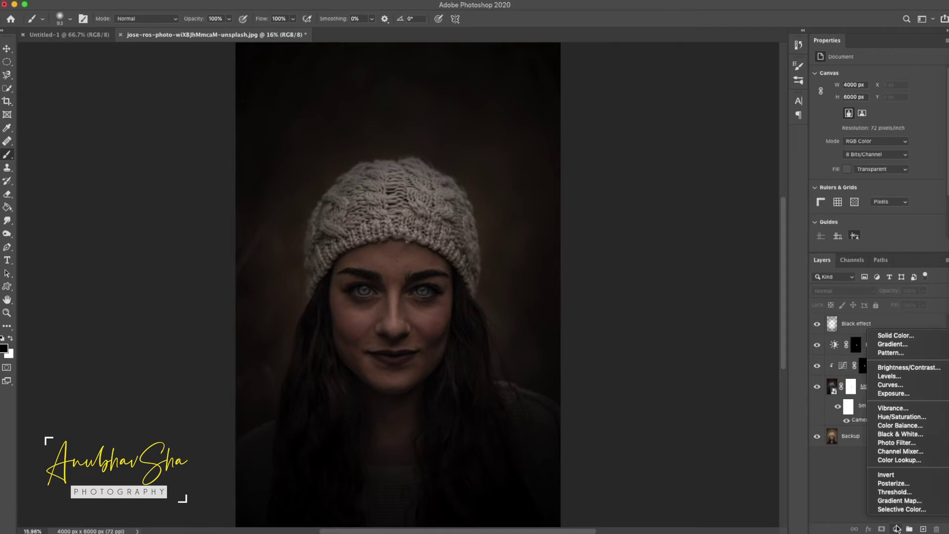
left_click(915, 417)
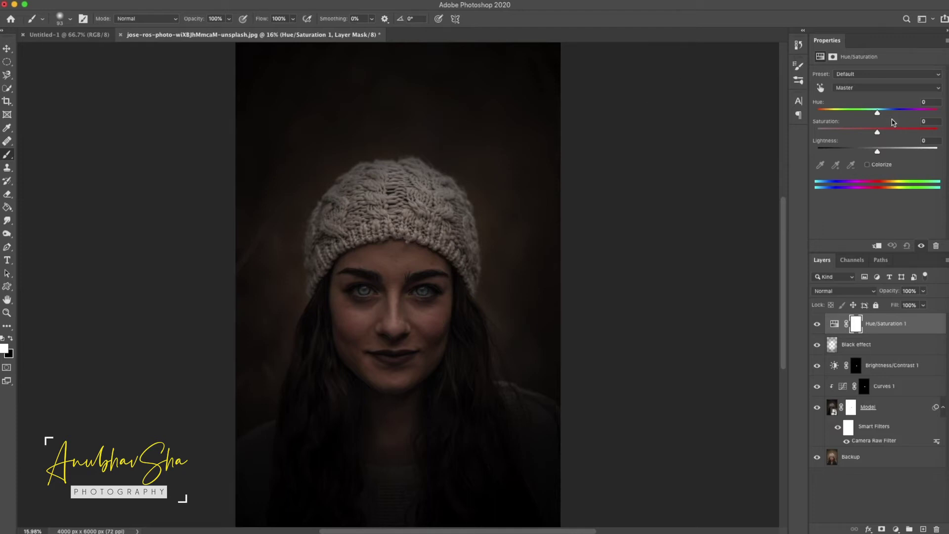
left_click_drag(883, 115, 824, 117)
left_click_drag(877, 132, 876, 155)
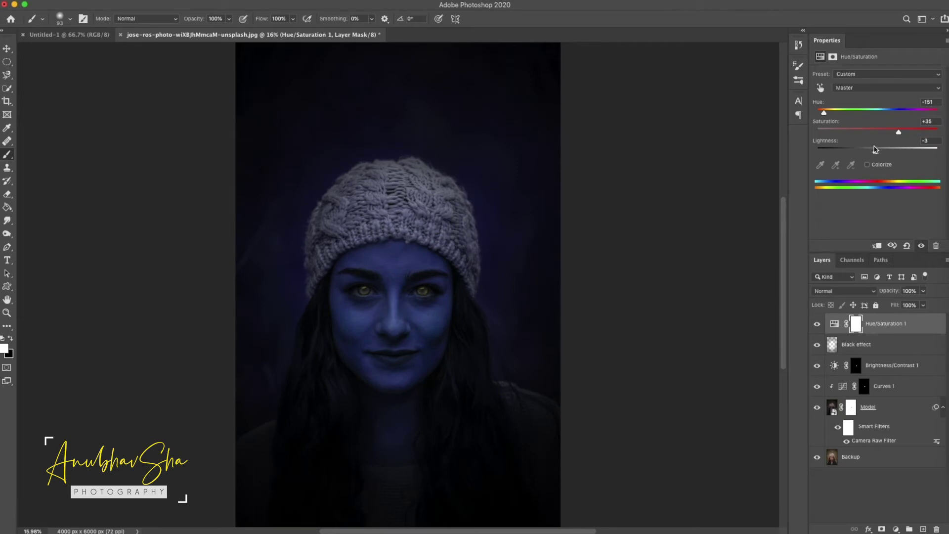
- Invert the Hue/Saturation mask to black and paint white over both irises
left_click(856, 325)
key("super+i")
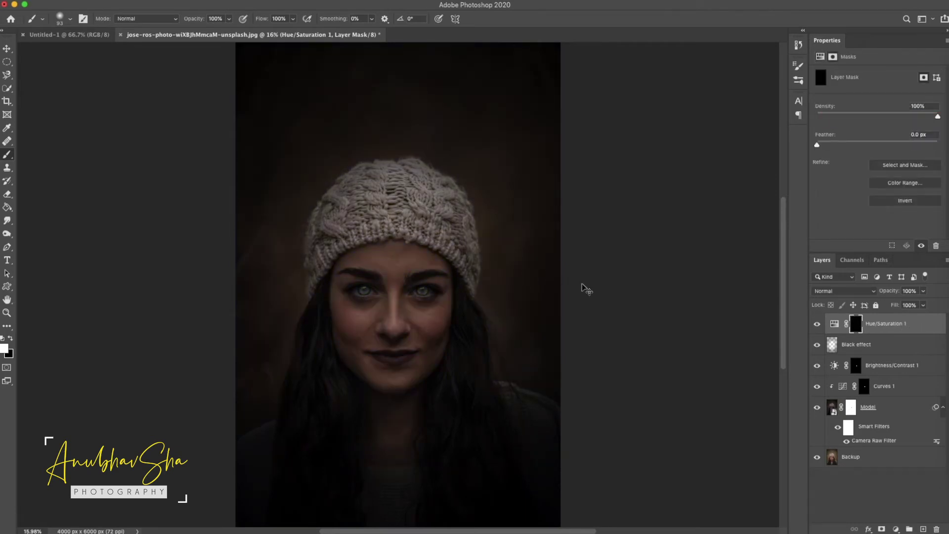
scroll(422, 297, "up", 5)
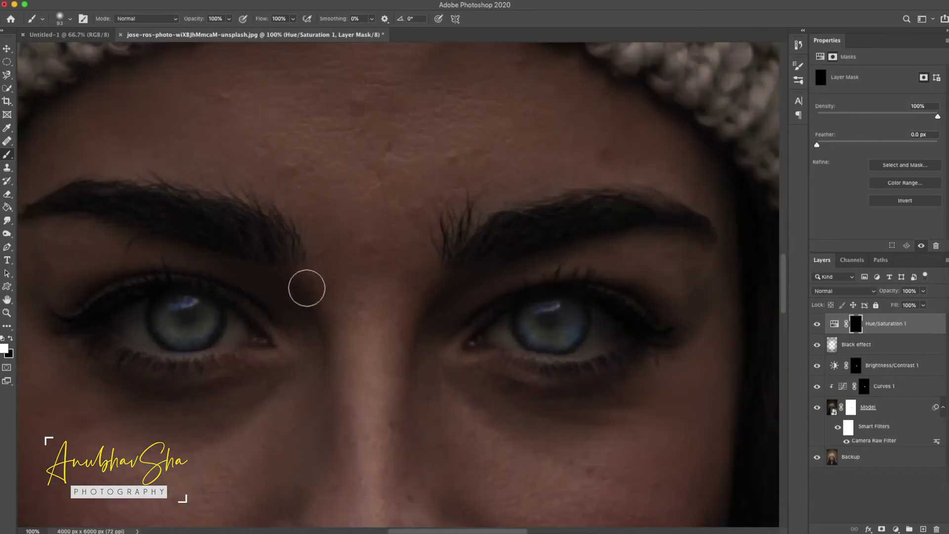
left_click_drag(190, 325, 188, 319)
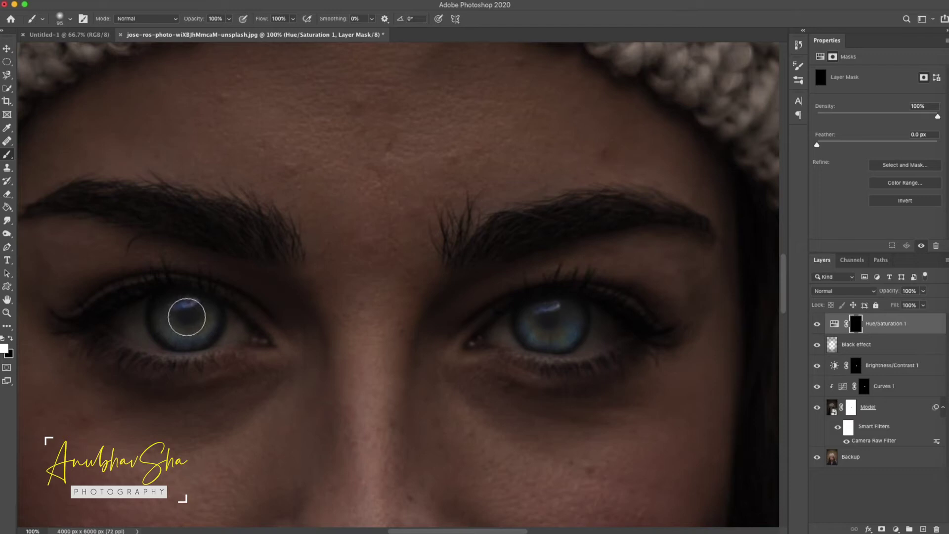
left_click_drag(186, 316, 184, 324)
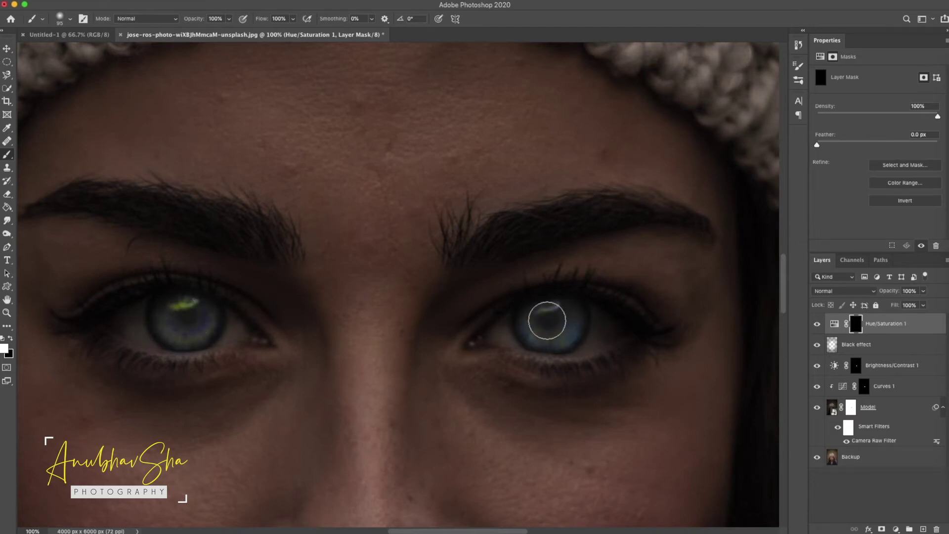
left_click_drag(549, 324, 549, 321)
key("super+minus")
key("super+minus")
key("super+minus")
key("super+minus")
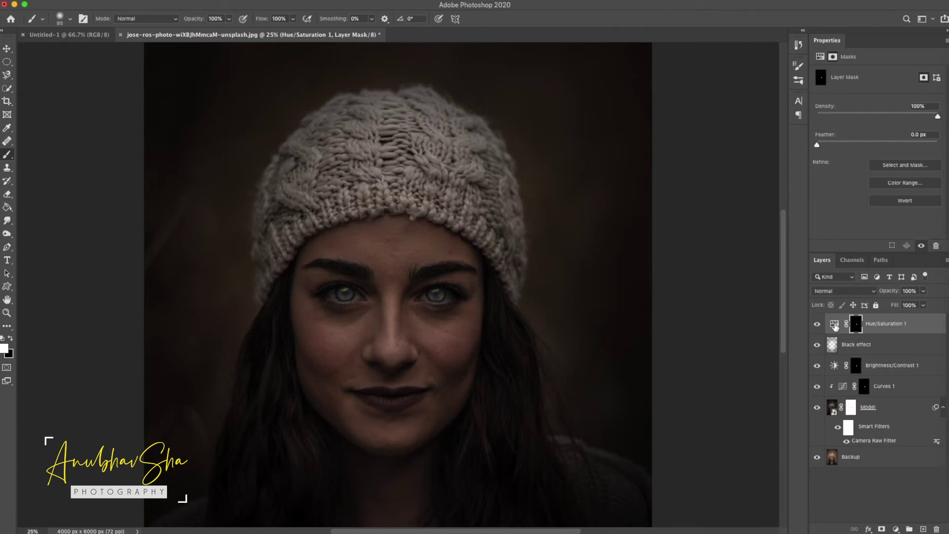
- Review the Hue/Saturation settings, fit the photo on screen and reselect its mask
left_click(834, 325)
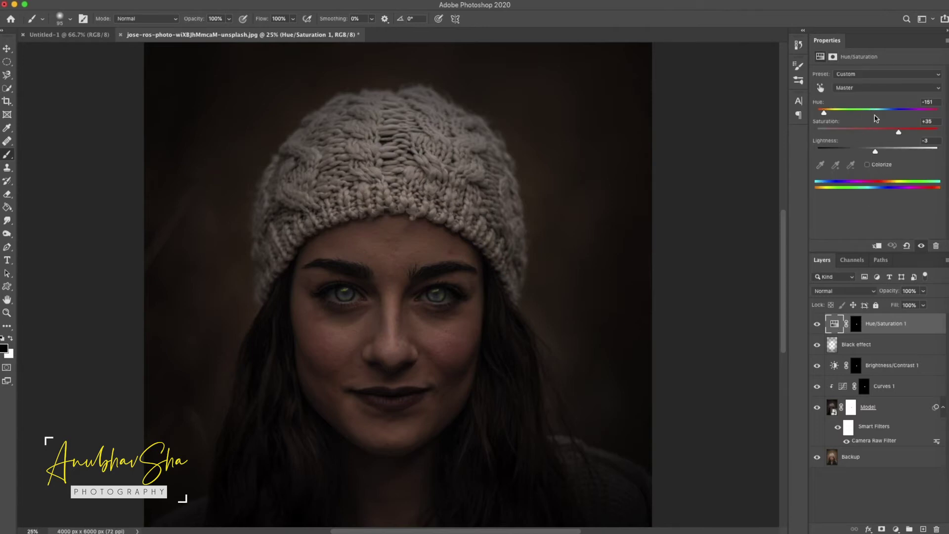
left_click(879, 343)
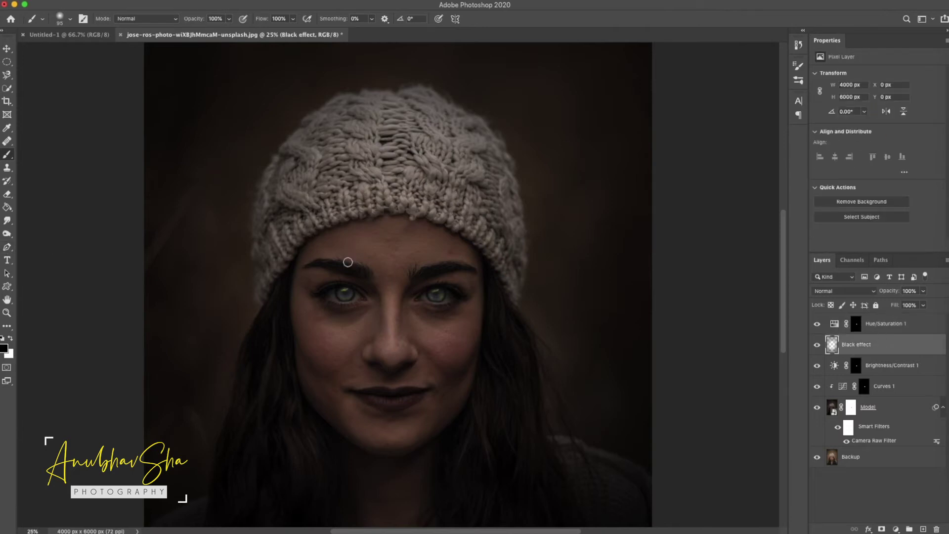
key("super+0")
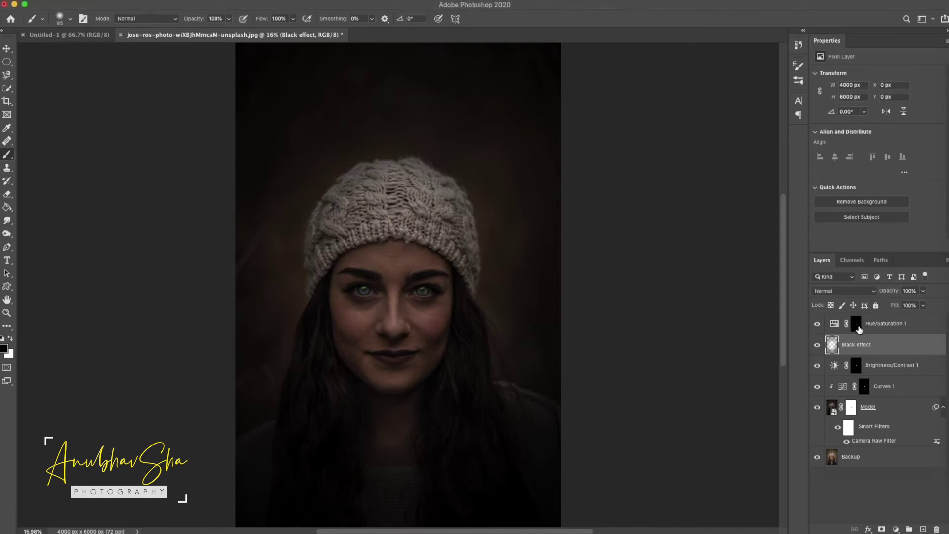
left_click(855, 326)
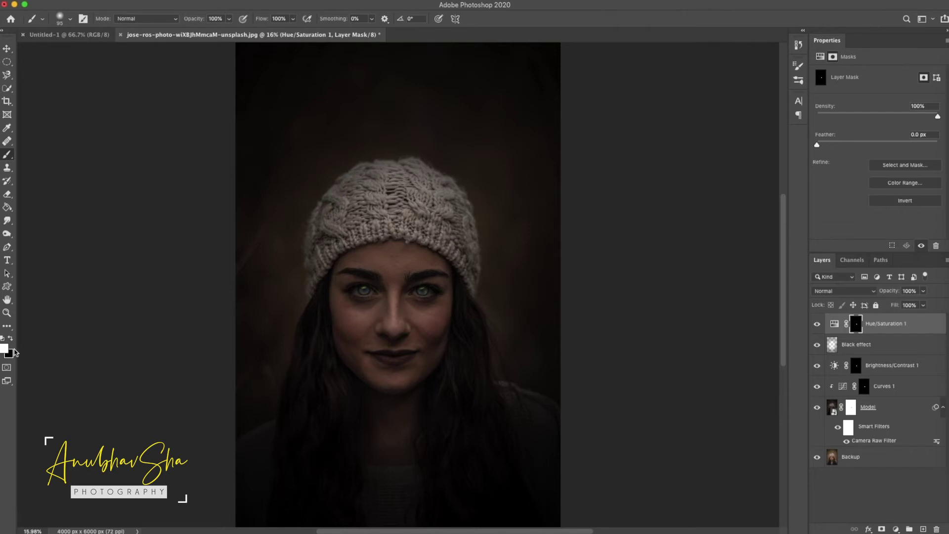
key("x")
key("x")
- Add a Selective Color layer with the Blacks range set to Black -4
left_click(889, 491)
left_click(898, 529)
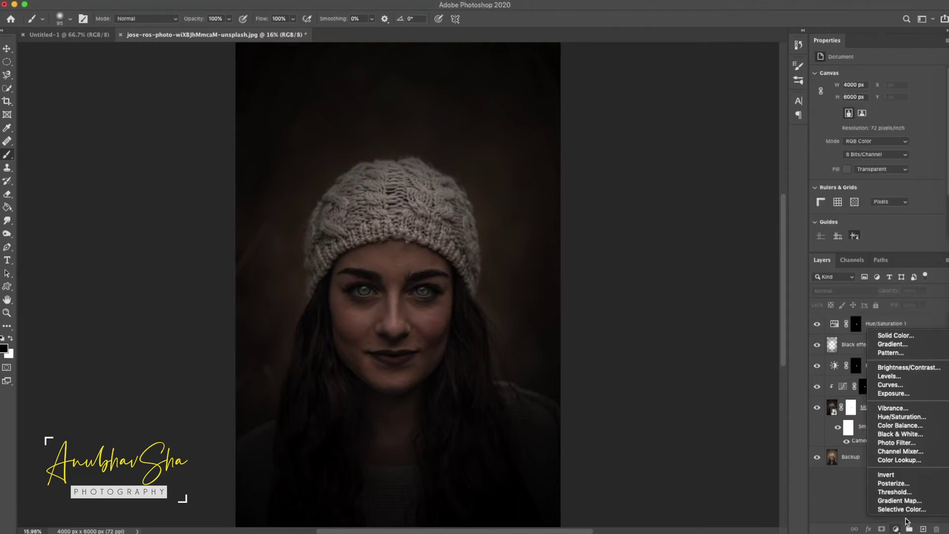
left_click(911, 509)
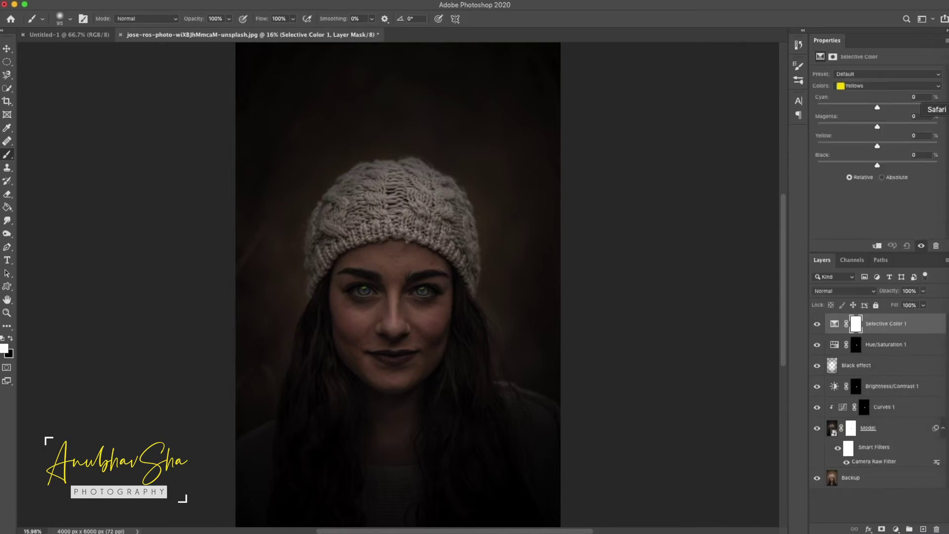
left_click(898, 88)
left_click(869, 140)
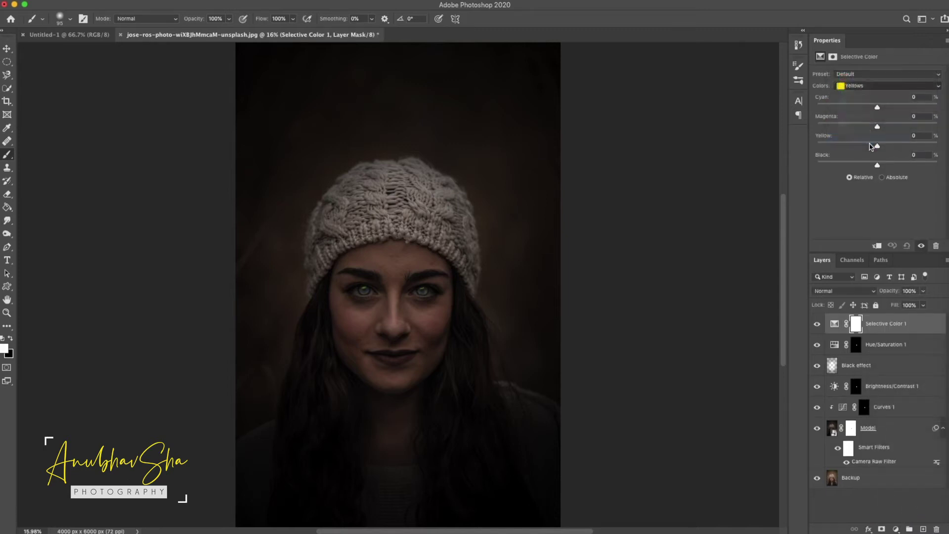
left_click_drag(876, 164, 873, 167)
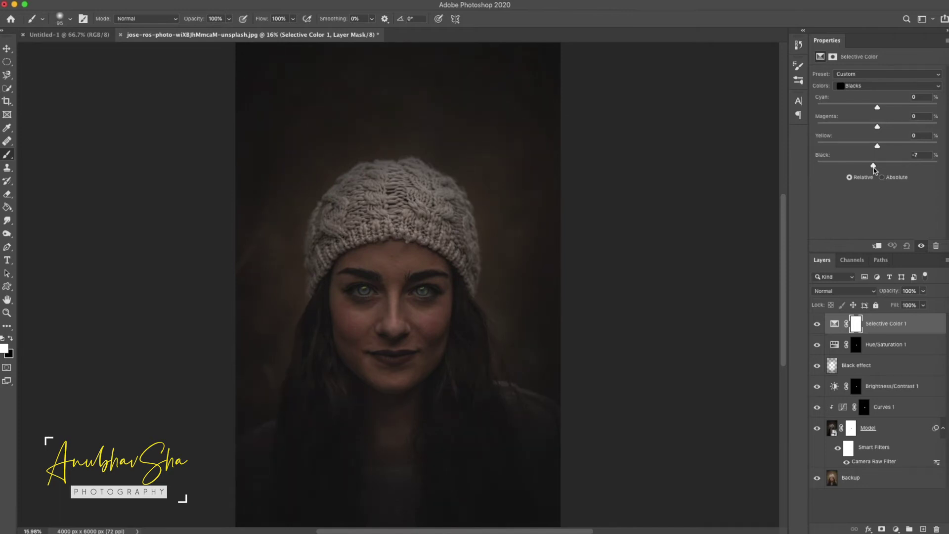
left_click_drag(875, 170, 875, 170)
- Toggle Selective Color and Model off and on to compare, then select Model's mask
left_click(817, 324)
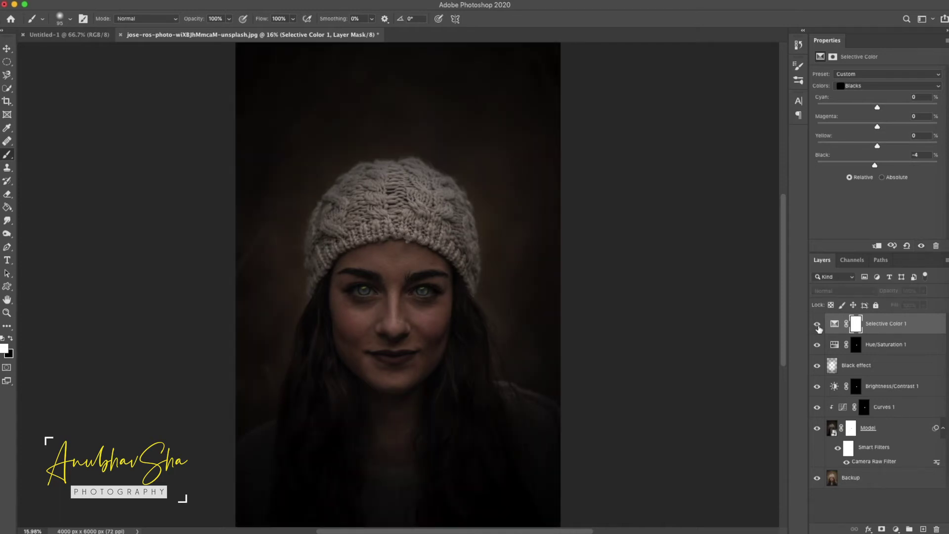
left_click(817, 324)
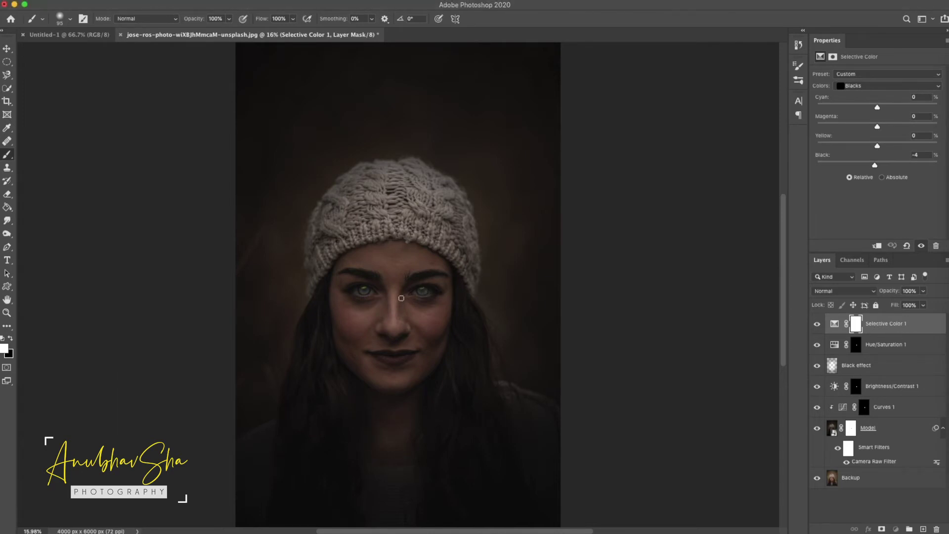
scroll(459, 314, "up", 3)
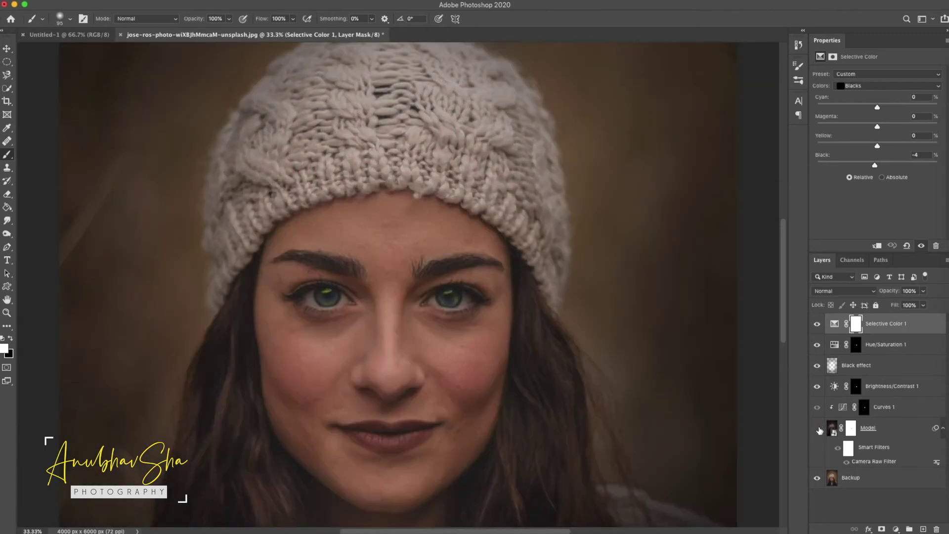
left_click(817, 428)
left_click(817, 428)
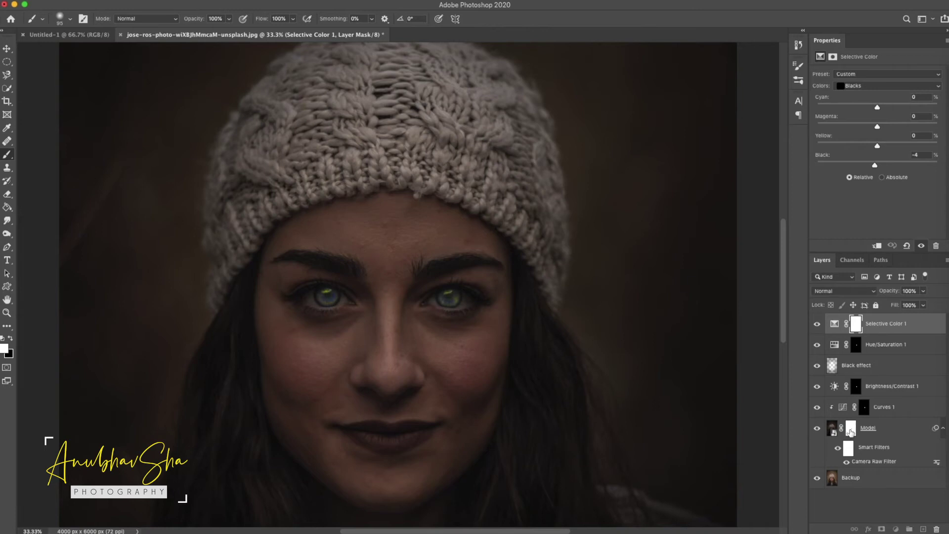
left_click(850, 430)
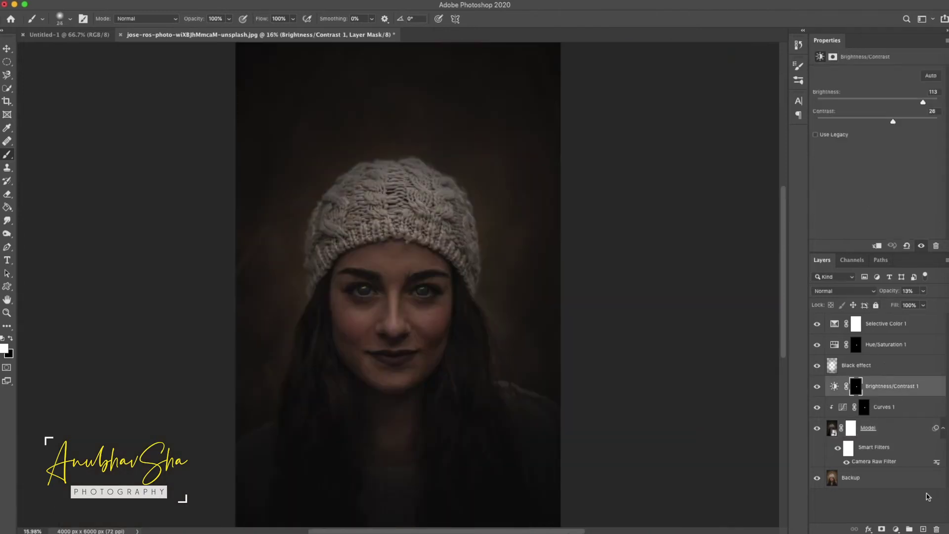
- Add an Exposure layer above Curves 1 at +3.25 and invert its mask to black
left_click(926, 497)
left_click(896, 529)
left_click(900, 529)
left_click(896, 529)
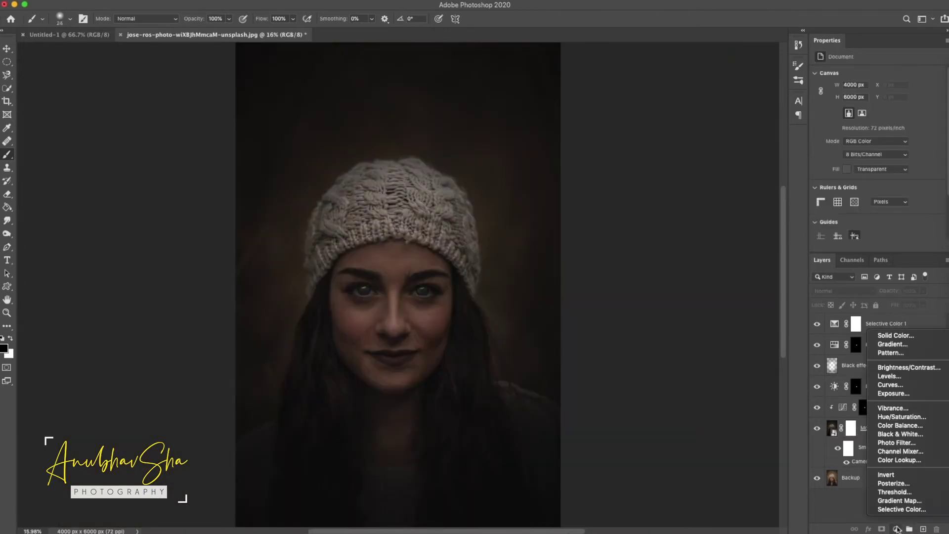
left_click(905, 394)
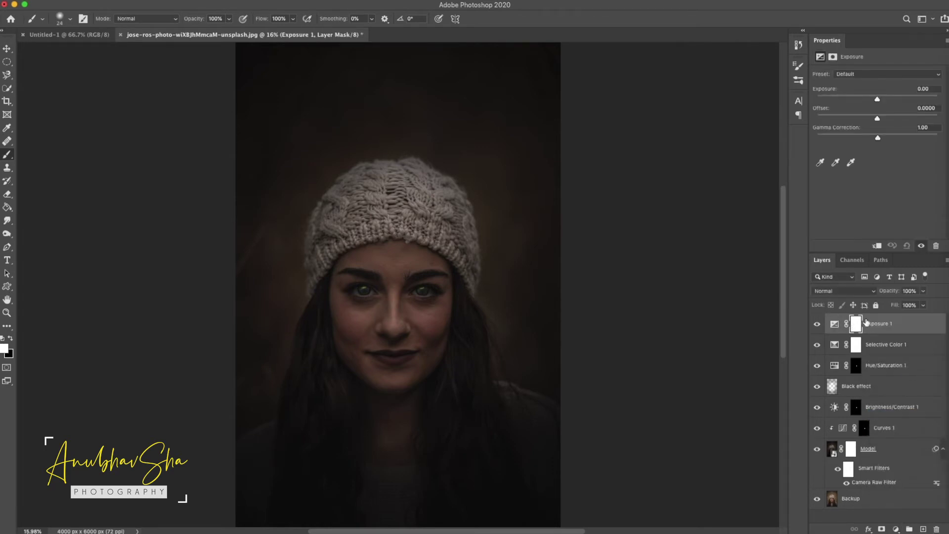
left_click_drag(870, 323, 872, 430)
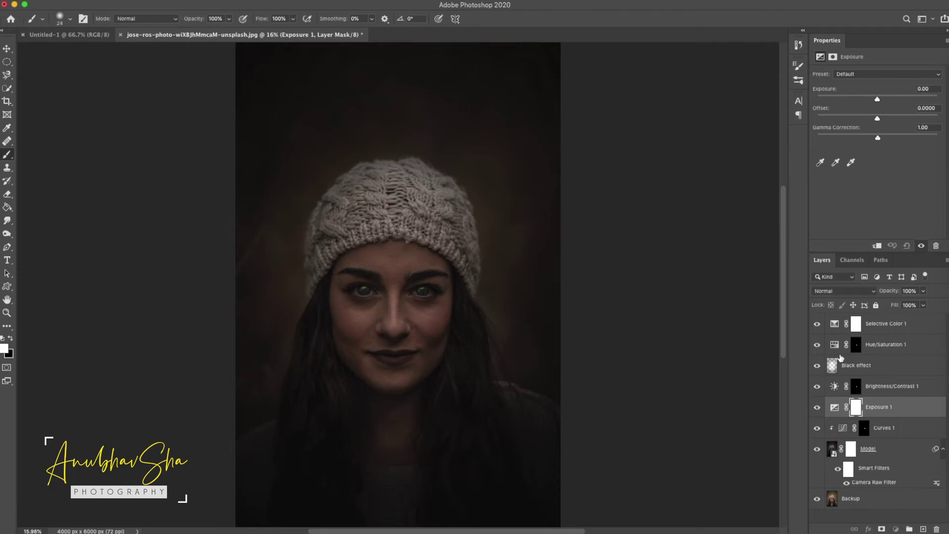
left_click(906, 97)
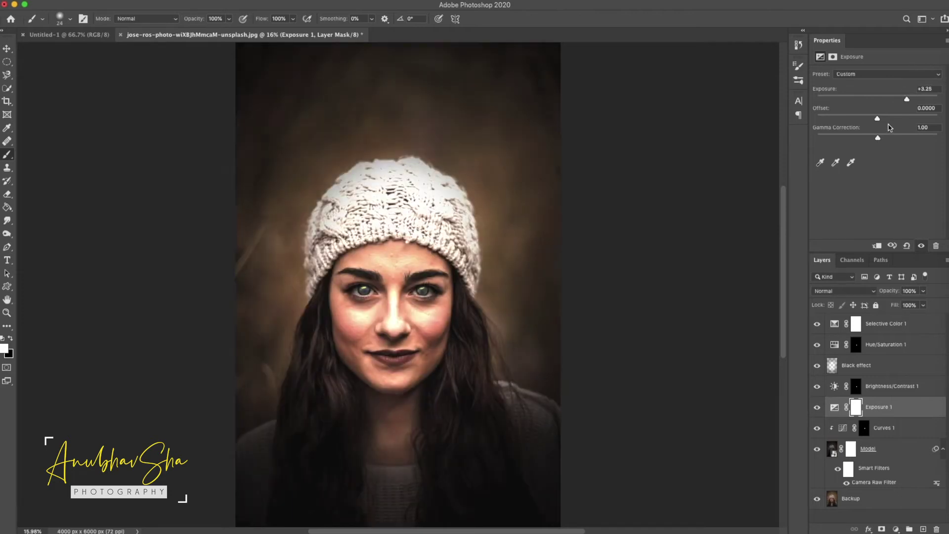
key("ctrl+i")
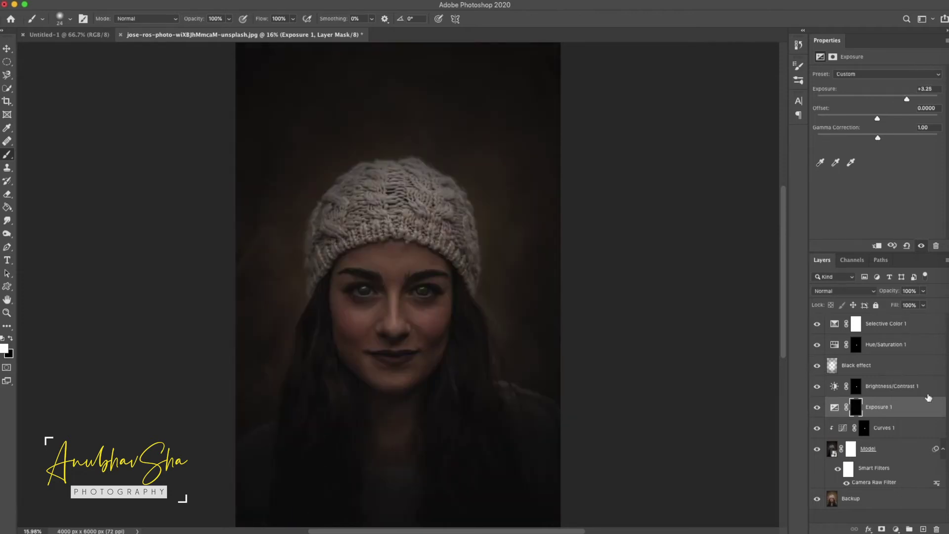
- Paint white over both irises on the Exposure mask, then fit the photo on screen
key("ctrl+plus")
key("ctrl+plus")
key("ctrl+plus")
key("ctrl+plus")
key("ctrl+plus")
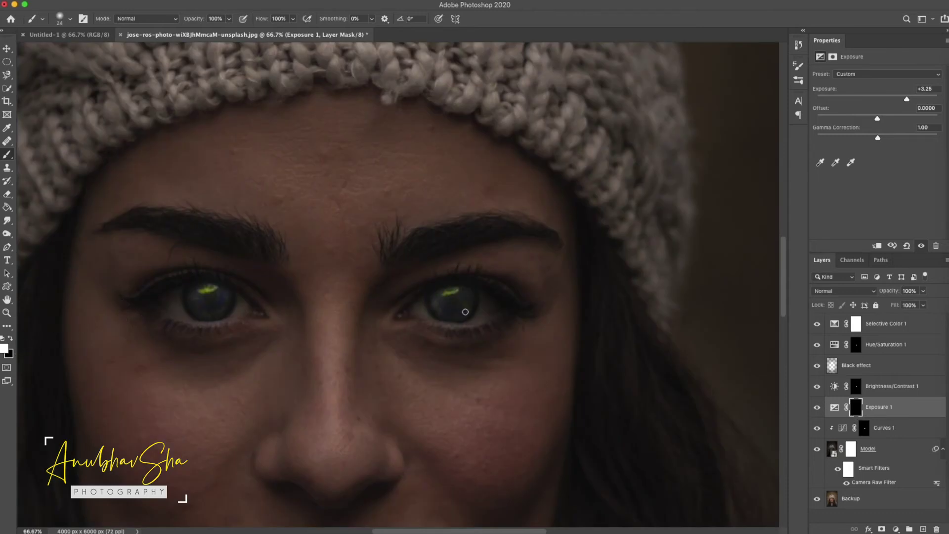
mouse_move(443, 312)
left_mouse_down()
mouse_move(470, 312)
mouse_move(474, 302)
mouse_move(453, 315)
mouse_move(441, 311)
mouse_move(466, 308)
mouse_move(416, 307)
left_mouse_up()
left_click_drag(184, 318, 223, 301)
key("x")
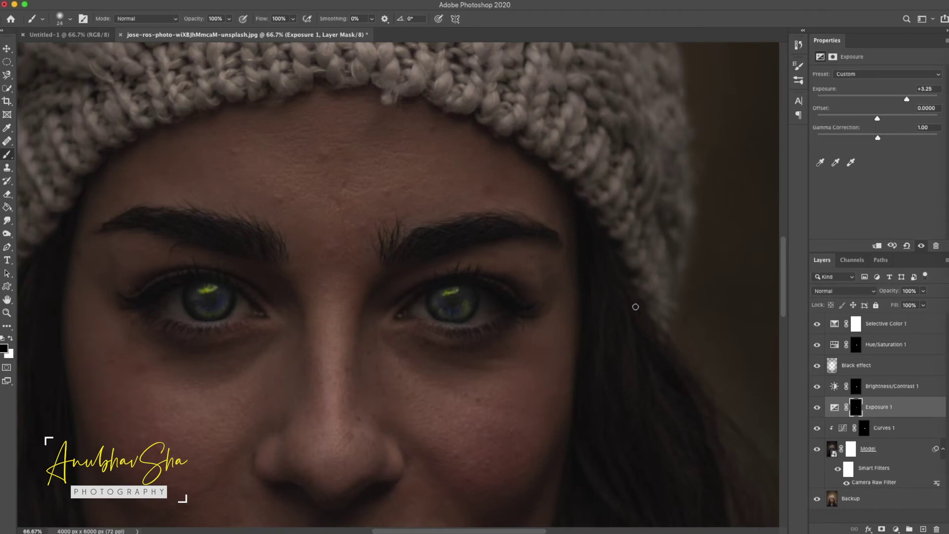
key("ctrl+0")
left_click(895, 328)
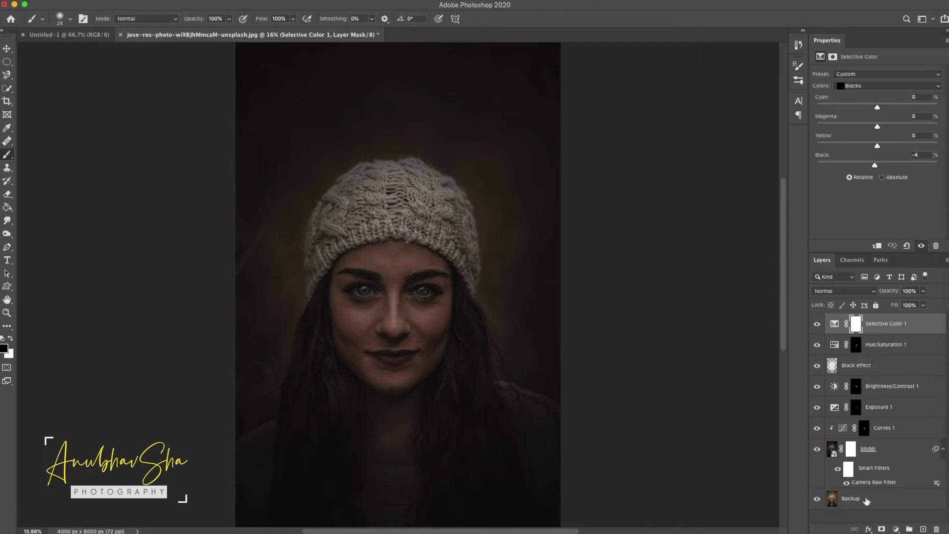
- Add a new Layer 1, fill it with 50% gray, and set its blend mode to Linear Light
left_click(924, 528)
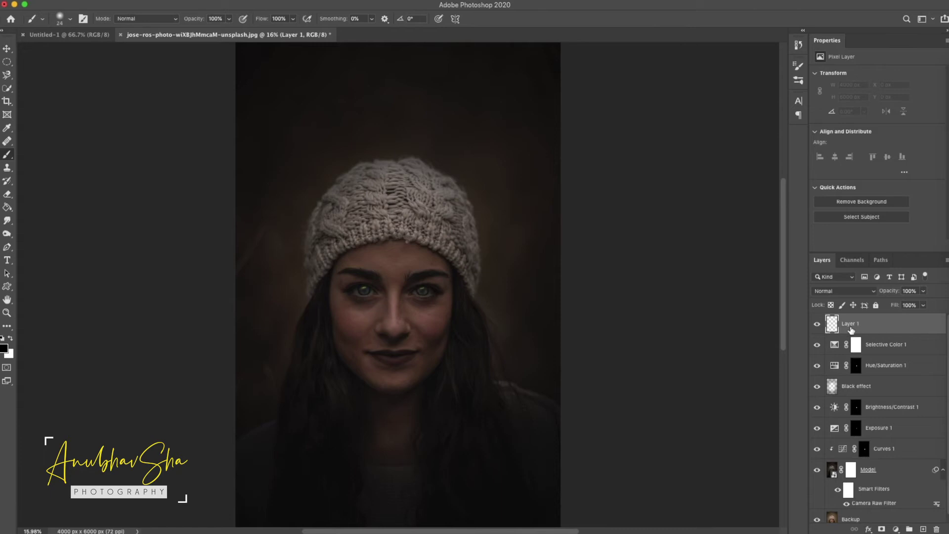
key("shift+BackSpace")
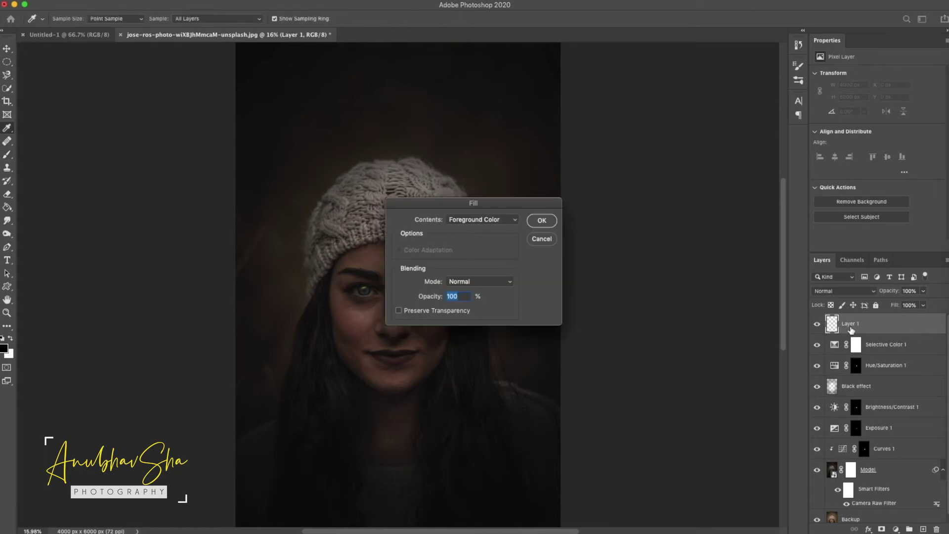
left_click(464, 224)
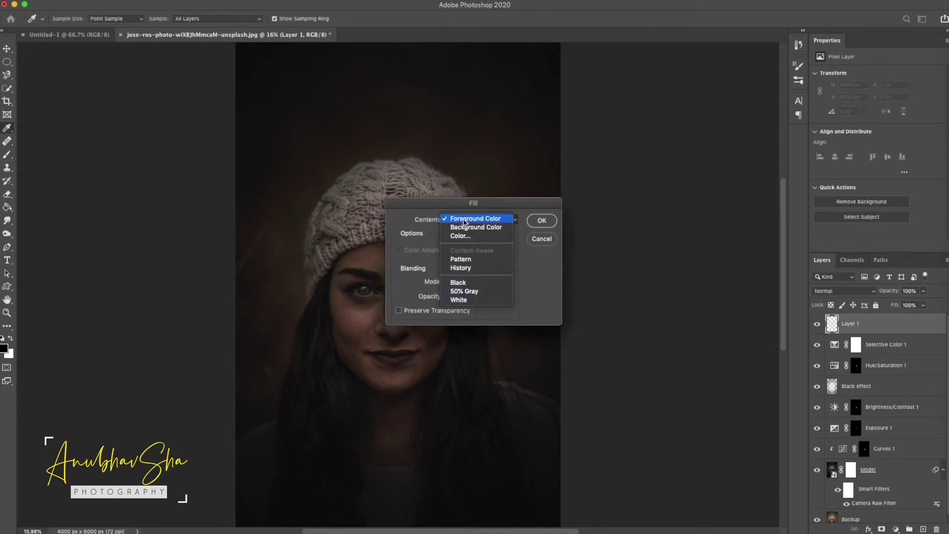
left_click(478, 291)
left_click(542, 221)
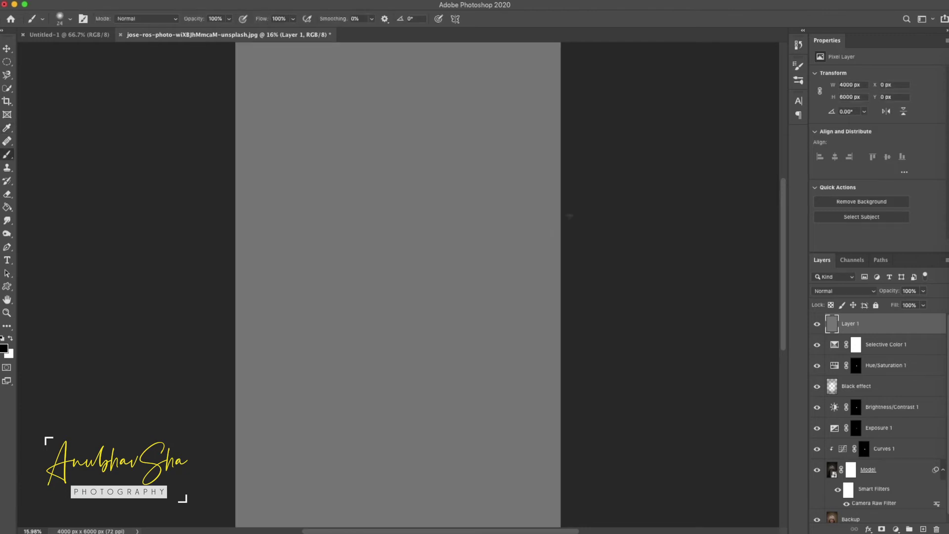
left_click(845, 291)
left_click(836, 430)
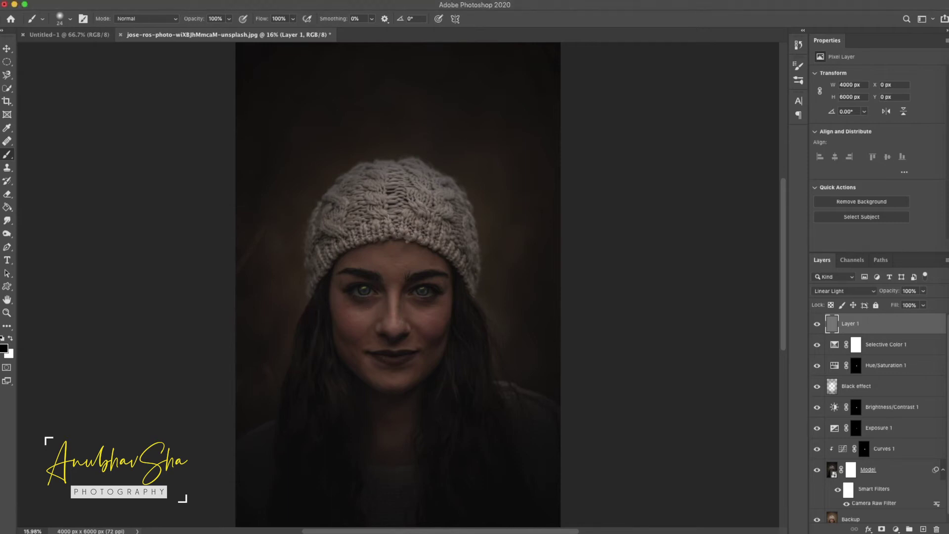
- Set a white brush at low opacity and paint first dodge strokes over the nose bridge
left_click(11, 339)
left_click(216, 19)
type("7")
left_click_drag(349, 306, 352, 307)
scroll(397, 285, "up", 5)
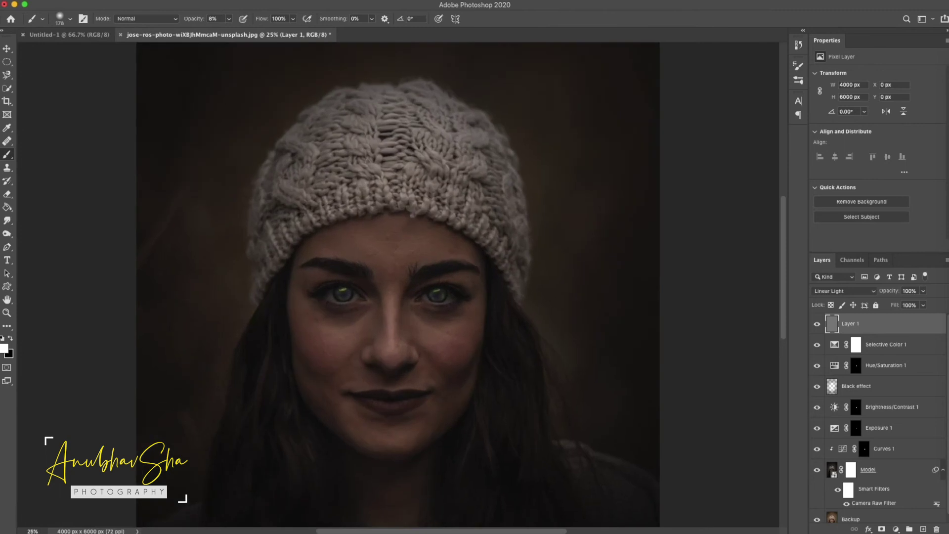
scroll(398, 285, "down", 5)
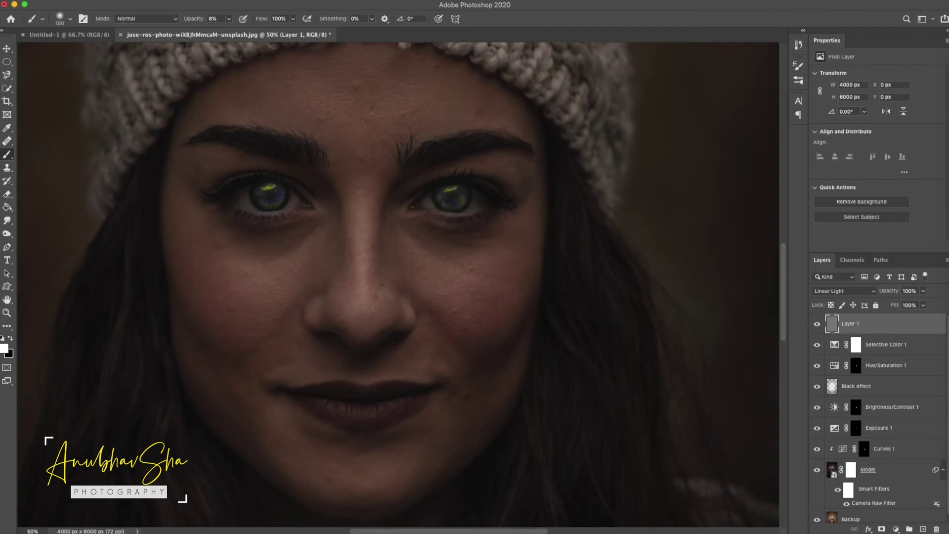
left_click_drag(365, 201, 370, 202)
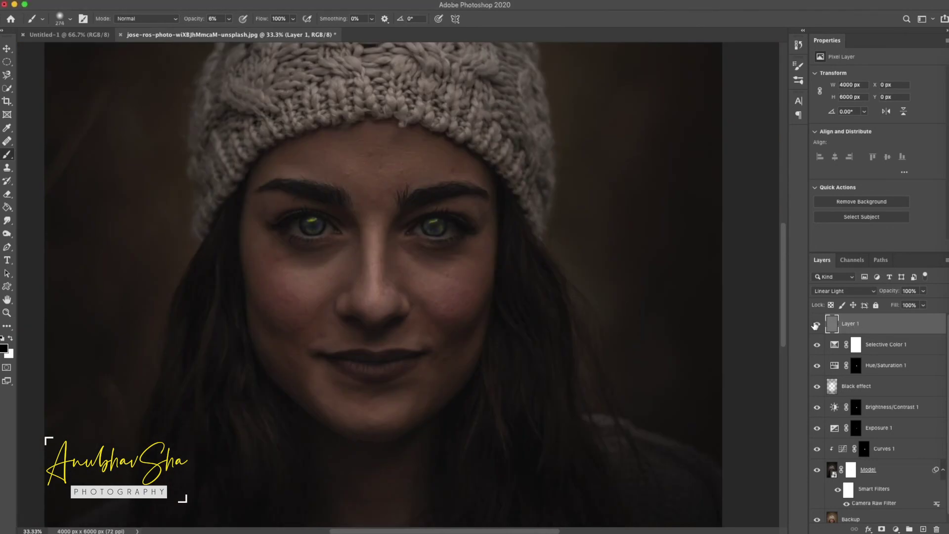
- Toggle Layer 1 off and on to compare, then fit and zoom in on the face
left_click(817, 324)
left_click(818, 324)
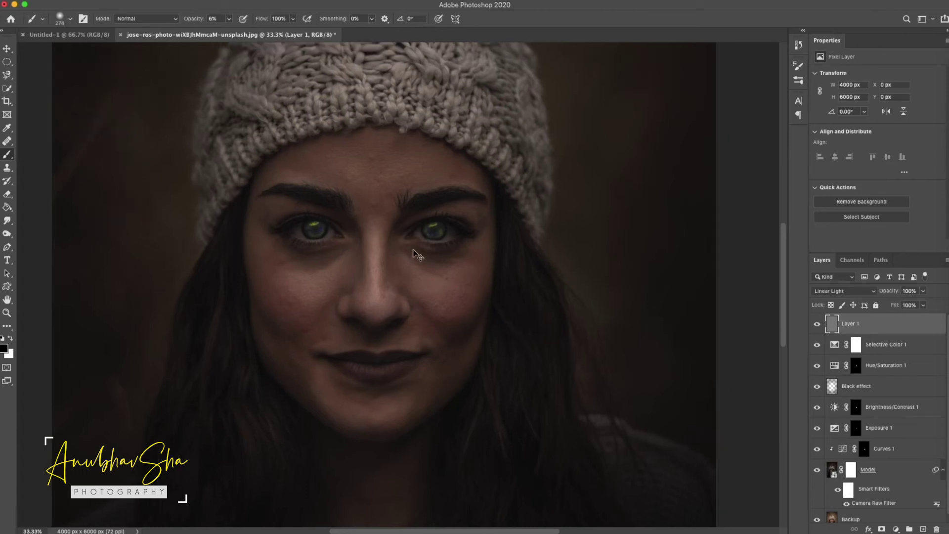
key("super+0")
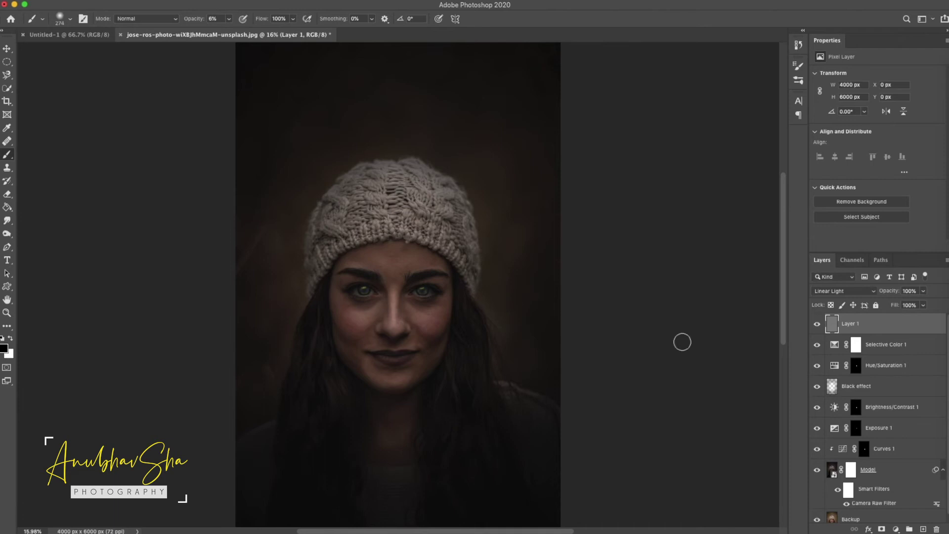
key("super+equal")
key("super+equal")
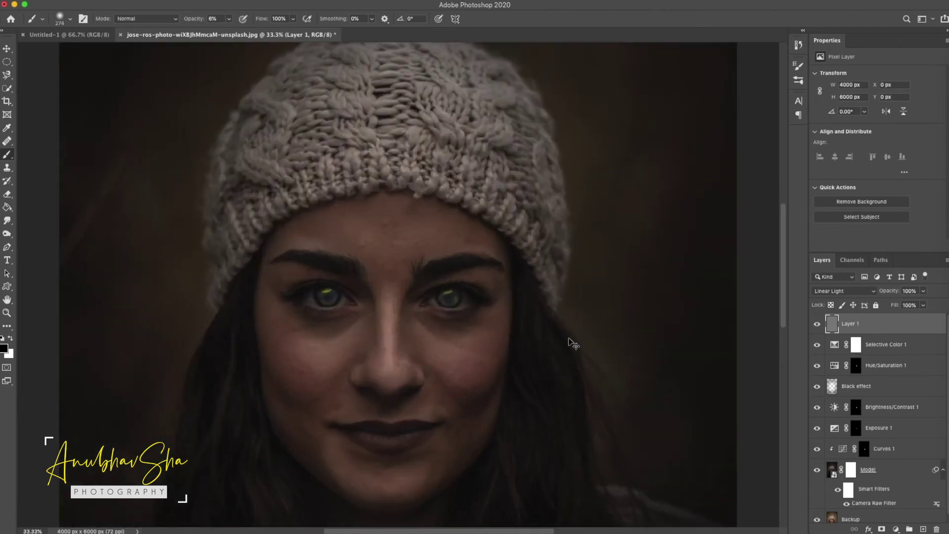
left_click_drag(369, 377, 381, 314)
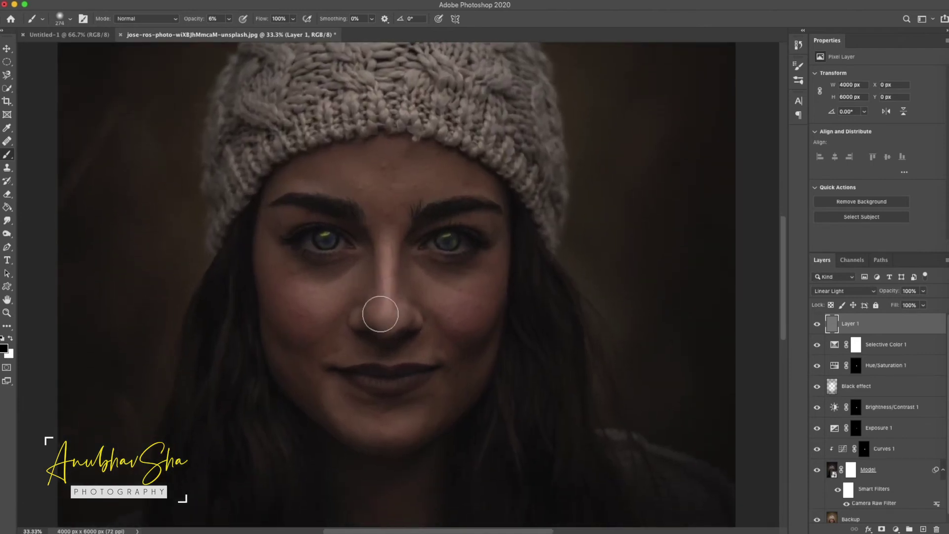
- Dodge and burn the forehead, eyes, cheeks and lips, alternating white and black strokes
left_click(299, 298, "ctrl+alt")
left_click_drag(299, 298, 293, 298)
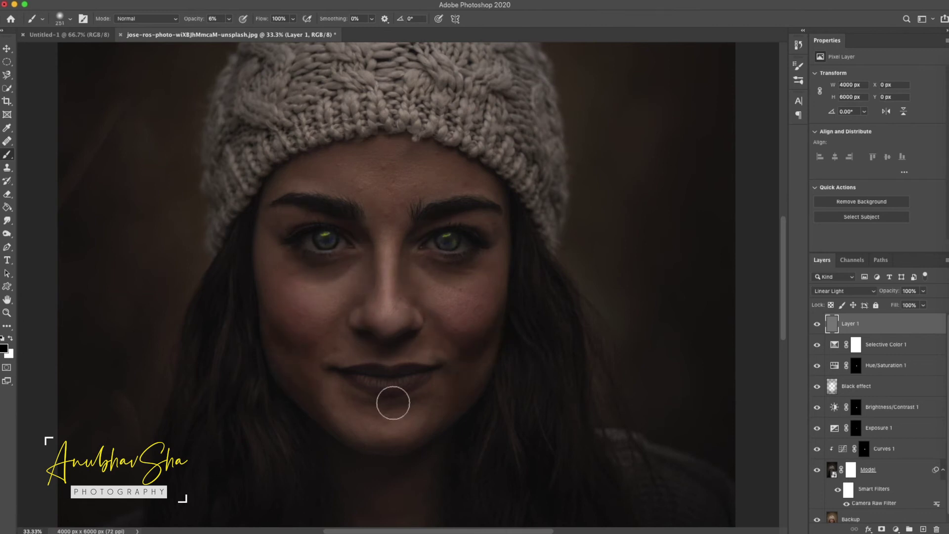
left_click(349, 191, "ctrl+alt")
left_click_drag(350, 191, 387, 154)
left_click_drag(403, 388, 394, 387)
key("x")
left_click_drag(324, 265, 336, 271)
key("x")
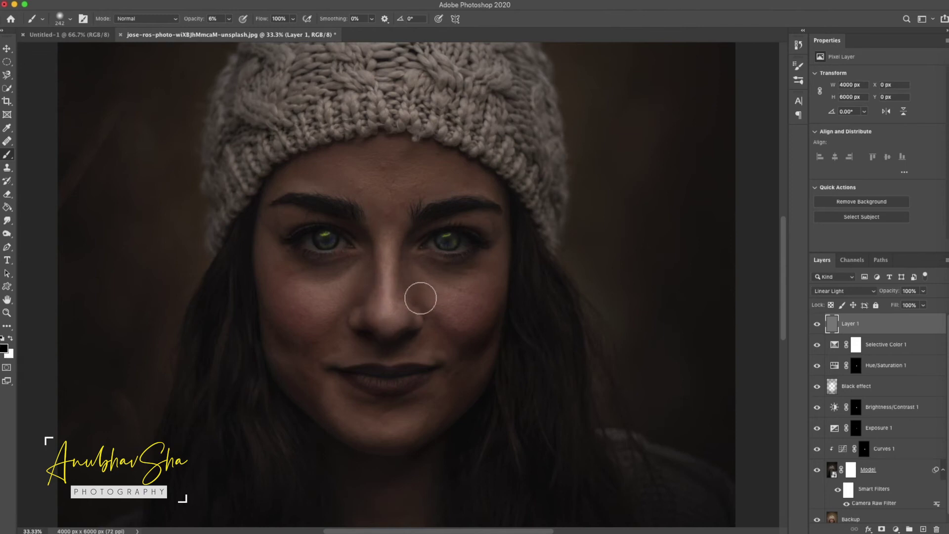
mouse_move(407, 278)
left_mouse_down()
mouse_move(396, 277)
mouse_move(385, 295)
left_mouse_up()
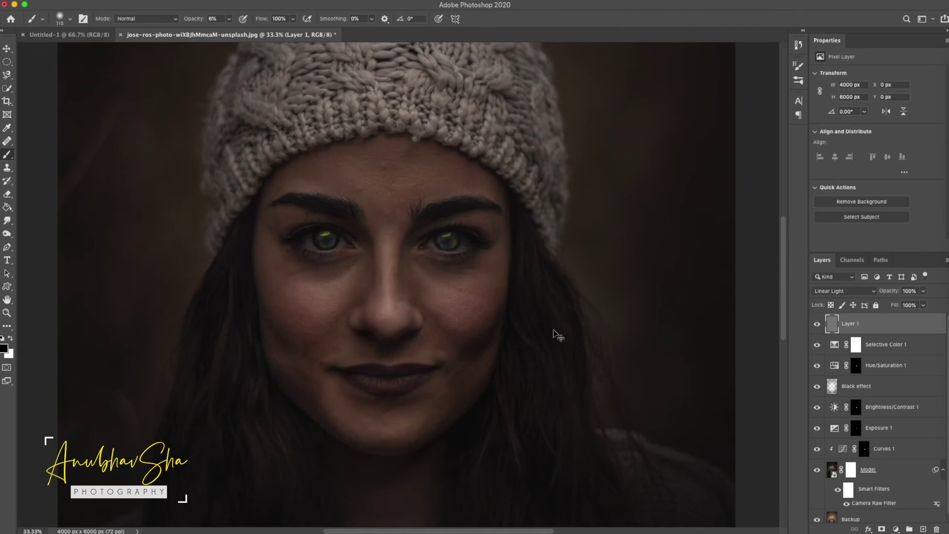
key("x")
key("super+0")
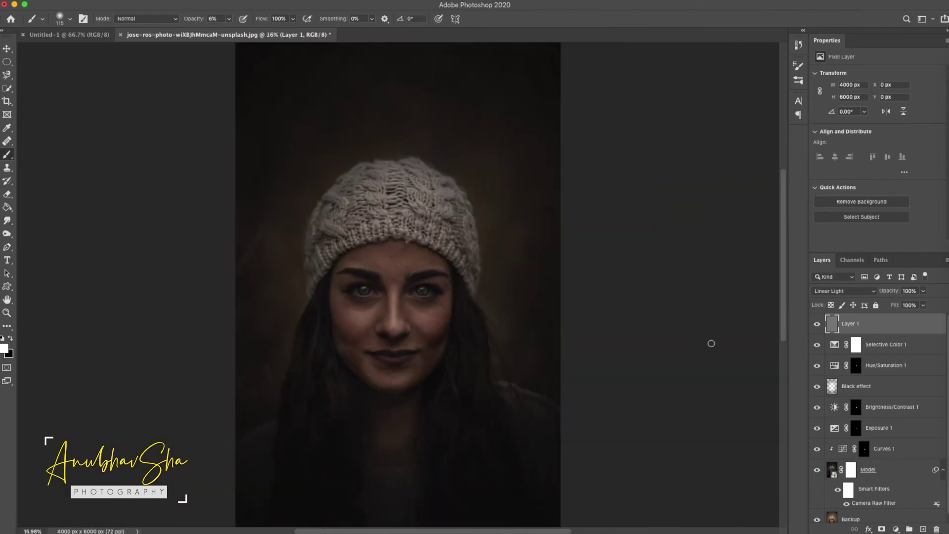
left_click(818, 325)
left_click(818, 325)
left_click(817, 325)
left_click(818, 325)
- Stamp visible layers into Layer 2, desaturate it, and apply High Pass at about 23.3 px
key("super+alt+shift+e")
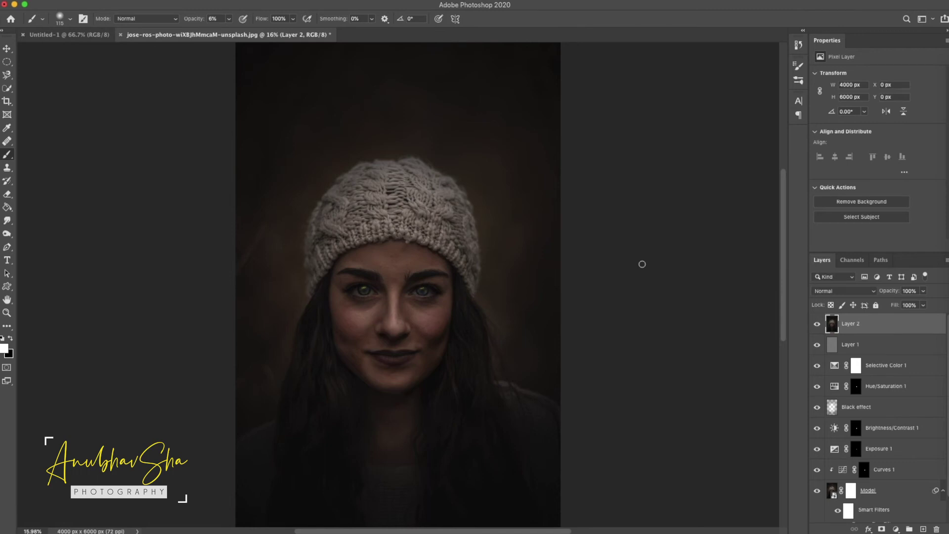
key("super+shift+u")
left_click(236, 1)
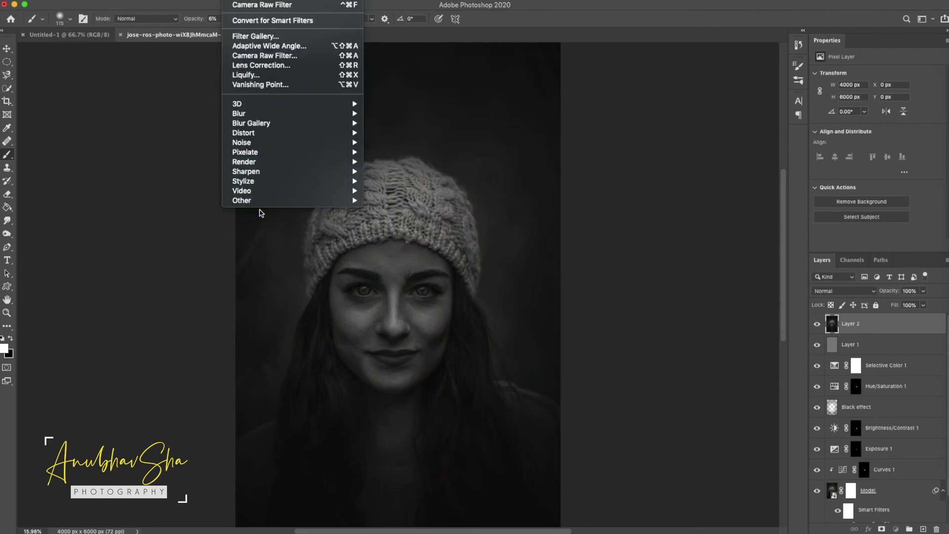
mouse_move(273, 200)
left_click(393, 210)
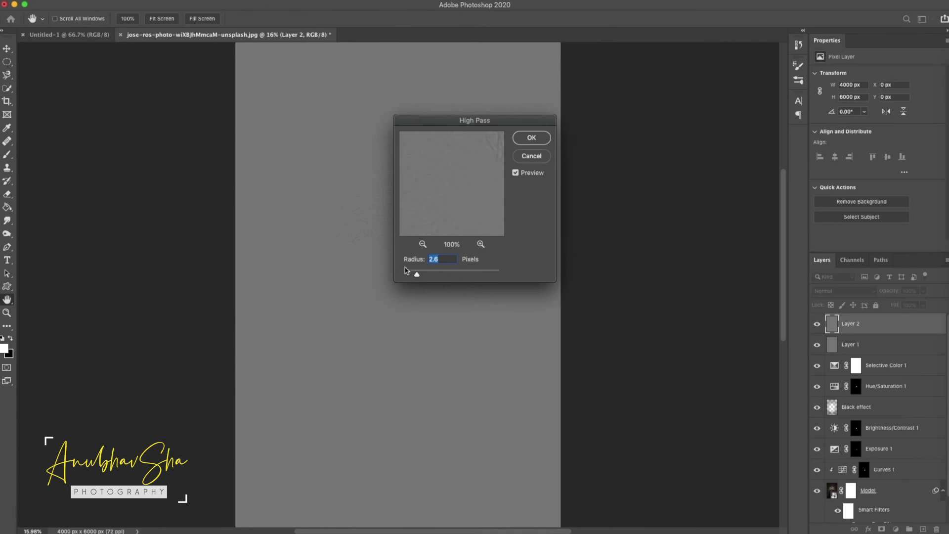
left_click_drag(441, 121, 632, 121)
left_click_drag(609, 273, 636, 275)
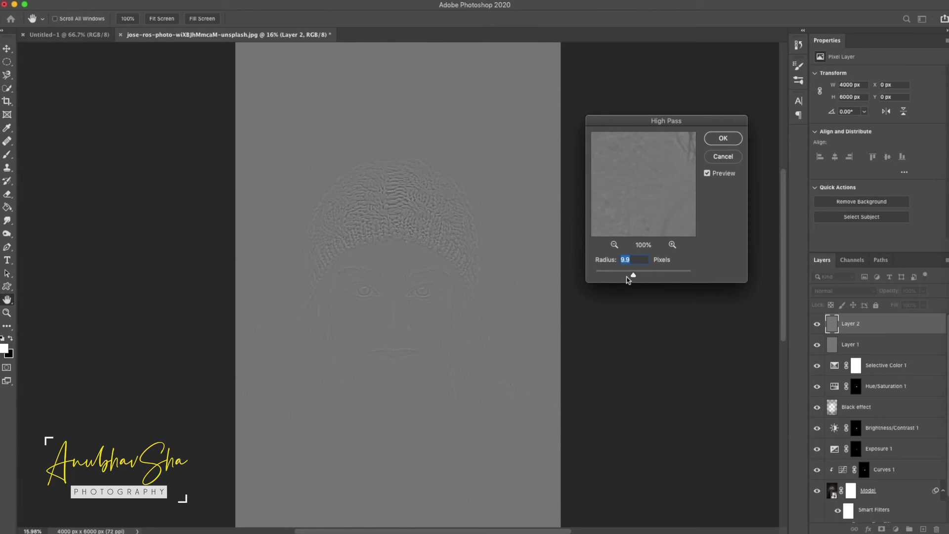
left_click_drag(637, 276, 636, 278)
left_click(722, 140)
key("b")
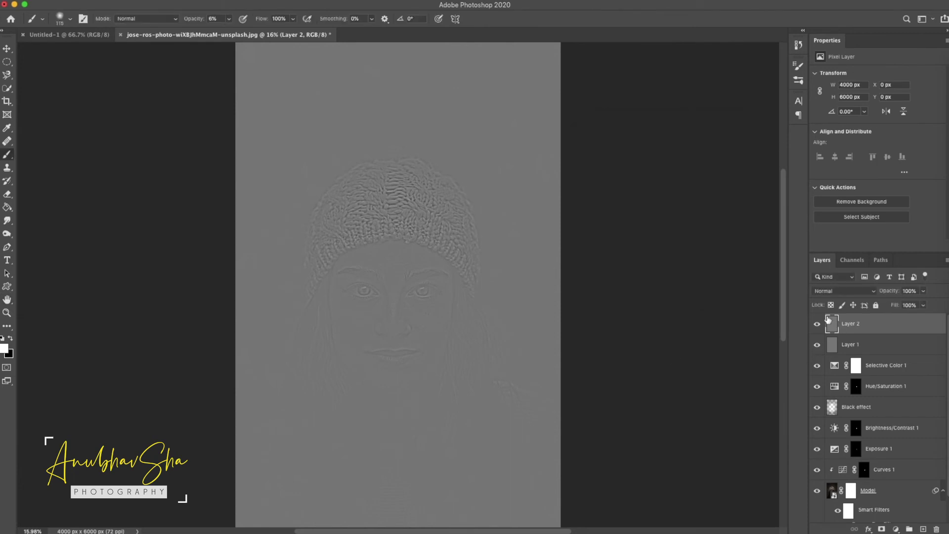
left_click(837, 293)
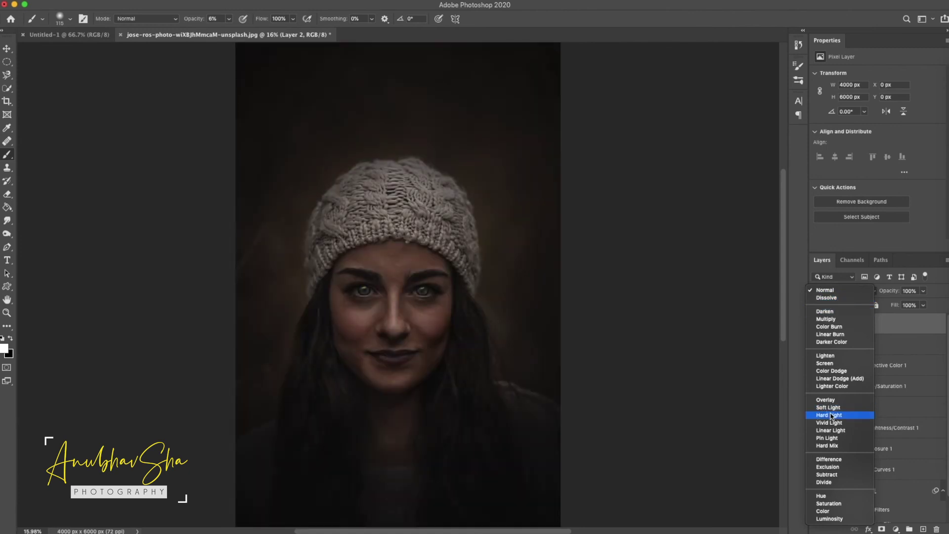
- Blend Layer 2 as Hard Light and give it an inverted black mask hiding the sharpening
left_click(831, 416)
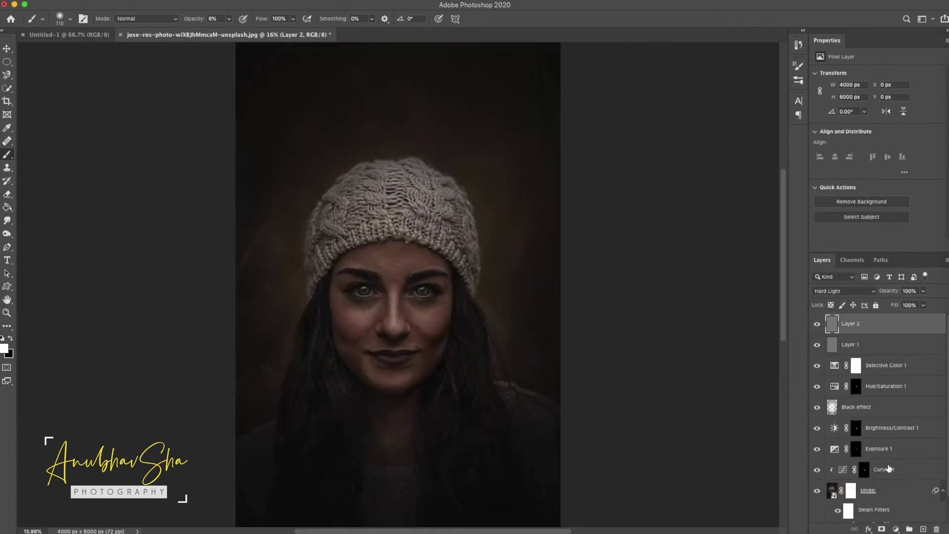
left_click(882, 528)
key("x")
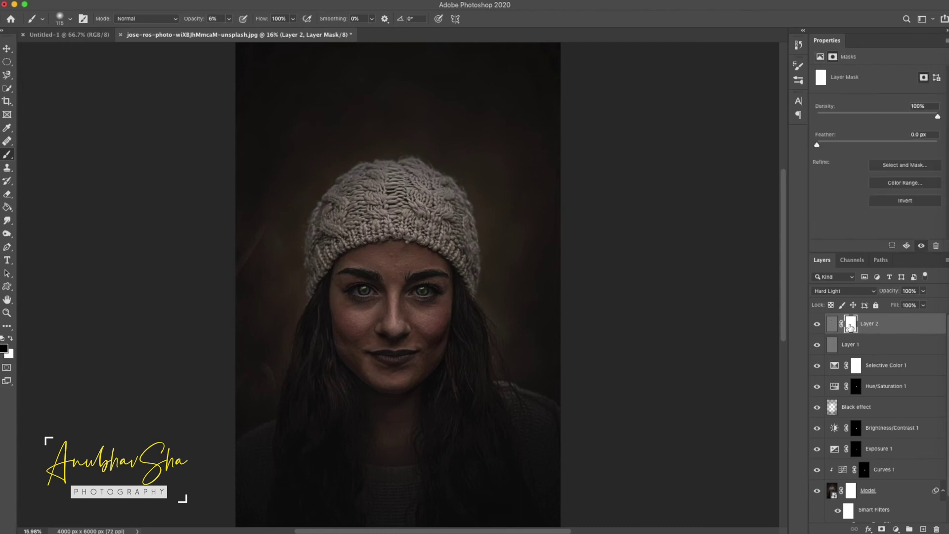
key("ctrl+i")
key("x")
- Paint white on the mask at 100% opacity and flow to reveal sharpening on hair and face
left_click_drag(231, 19, 276, 34)
left_click(292, 20)
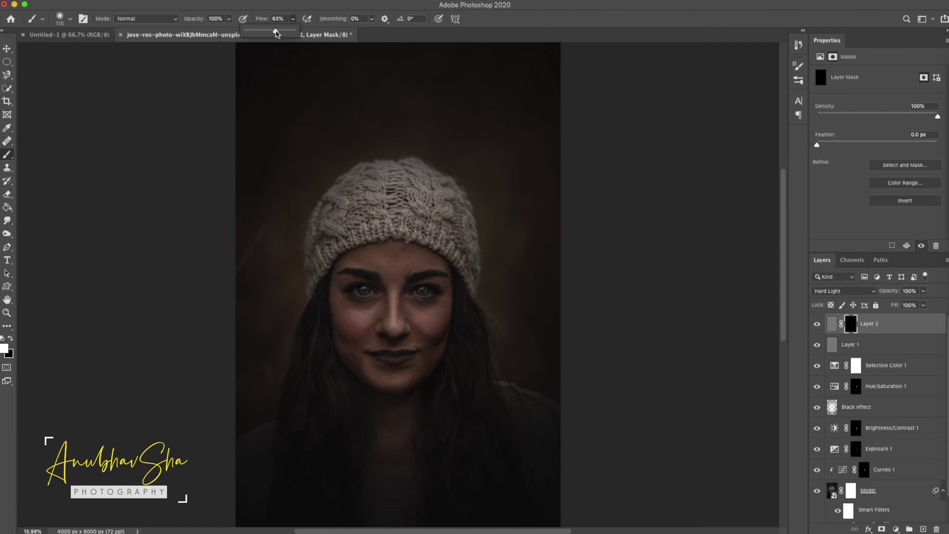
left_click(848, 230)
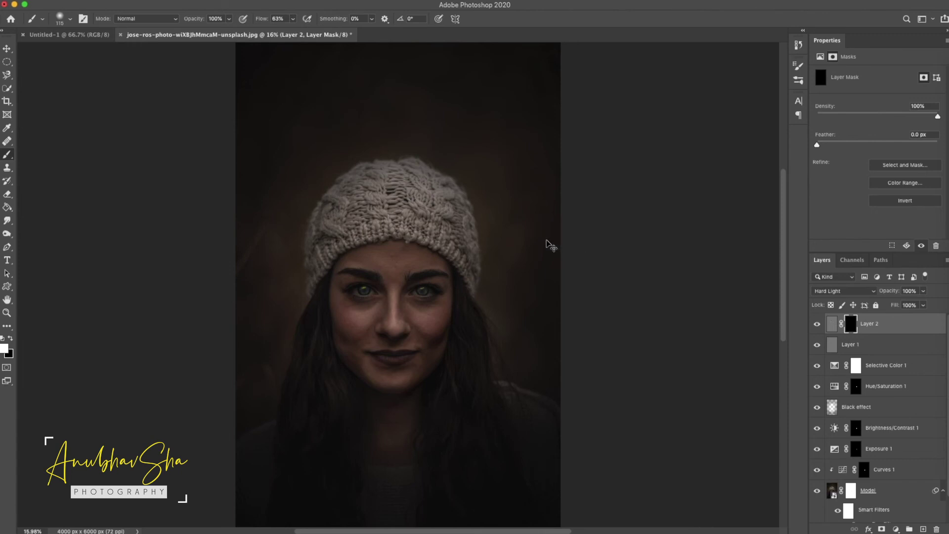
left_click_drag(333, 332, 339, 332)
mouse_move(328, 426)
left_mouse_down()
mouse_move(332, 407)
mouse_move(316, 381)
mouse_move(321, 353)
left_mouse_up()
left_click(292, 18)
left_click_drag(293, 29, 316, 28)
mouse_move(360, 250)
left_mouse_down()
mouse_move(447, 286)
mouse_move(400, 356)
left_mouse_up()
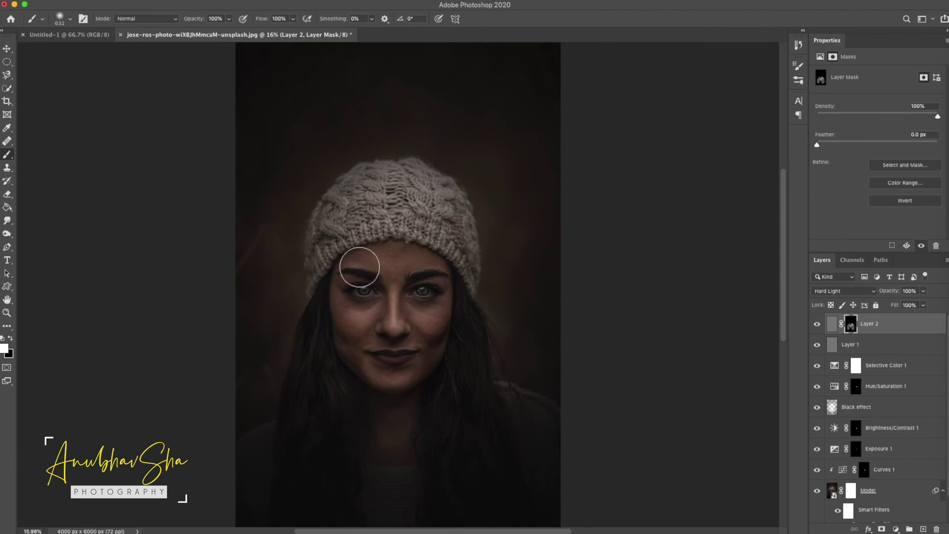
- Touch up Layer 2's mask with a resized black brush and show the layer again
key("x")
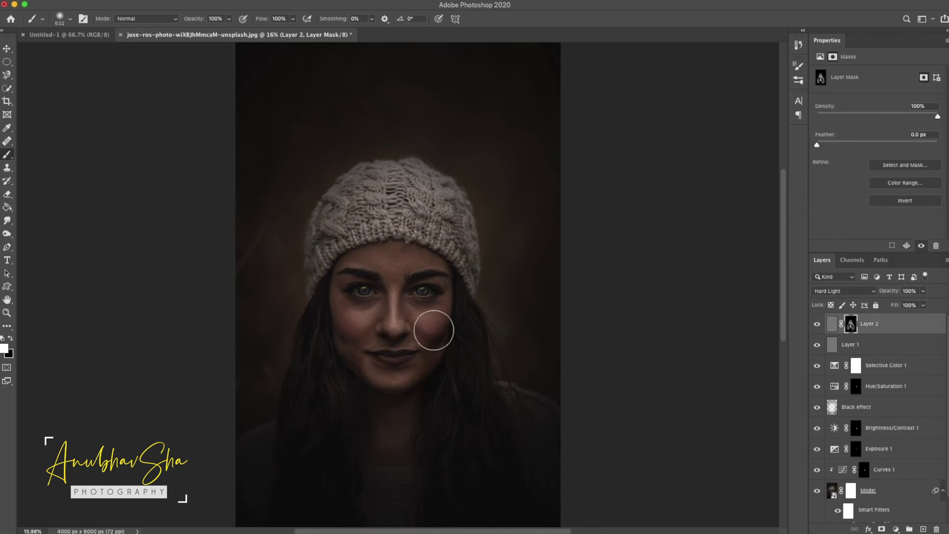
key("bracketleft")
key("bracketleft")
key("bracketleft")
key("bracketleft")
key("bracketright")
key("bracketright")
key("bracketright")
left_click(817, 324)
key("x")
left_click(905, 401)
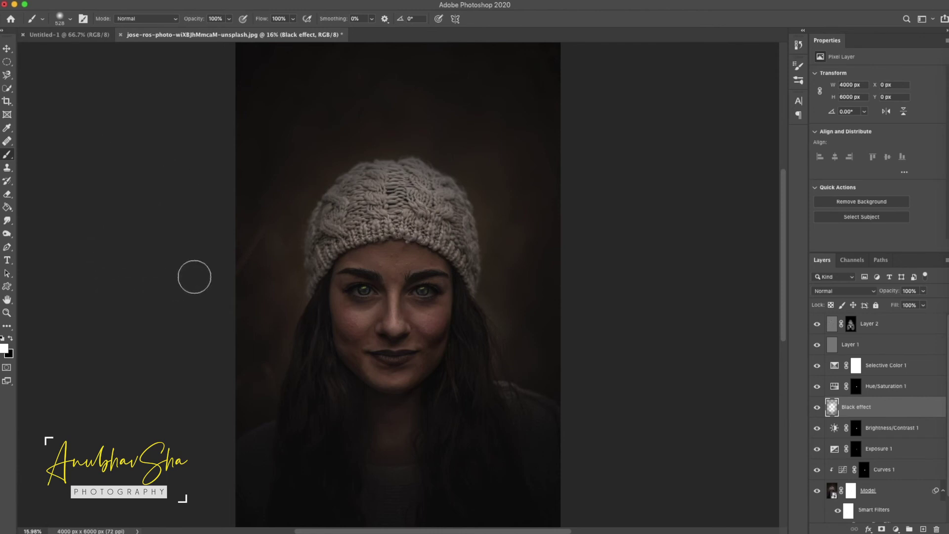
- Set a large black brush at 27% opacity, then duplicate Black effect and move the copy to the top
key("x")
mouse_move(342, 231)
left_mouse_down()
mouse_move(349, 243)
mouse_move(366, 232)
left_mouse_up()
left_click_drag(228, 19, 196, 34)
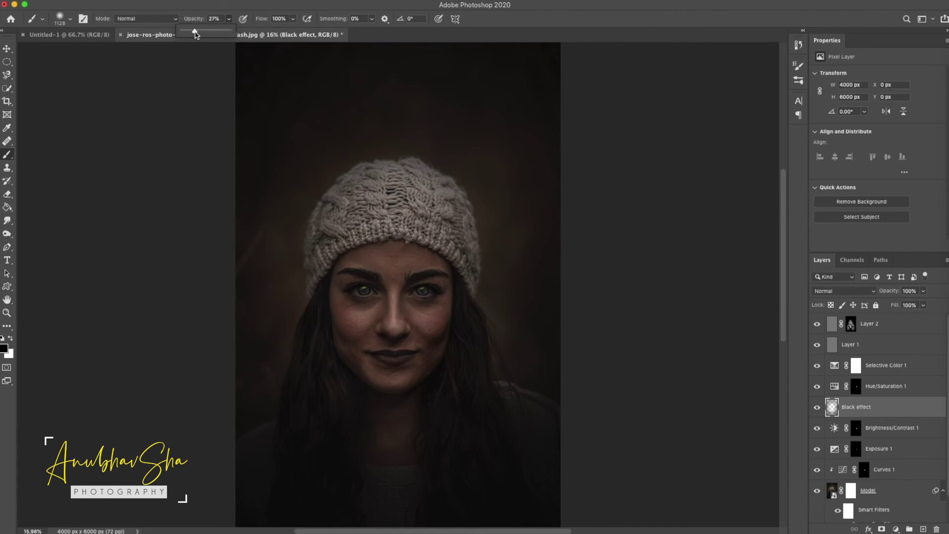
right_click(640, 202)
left_click(563, 169)
left_click_drag(434, 169, 453, 170)
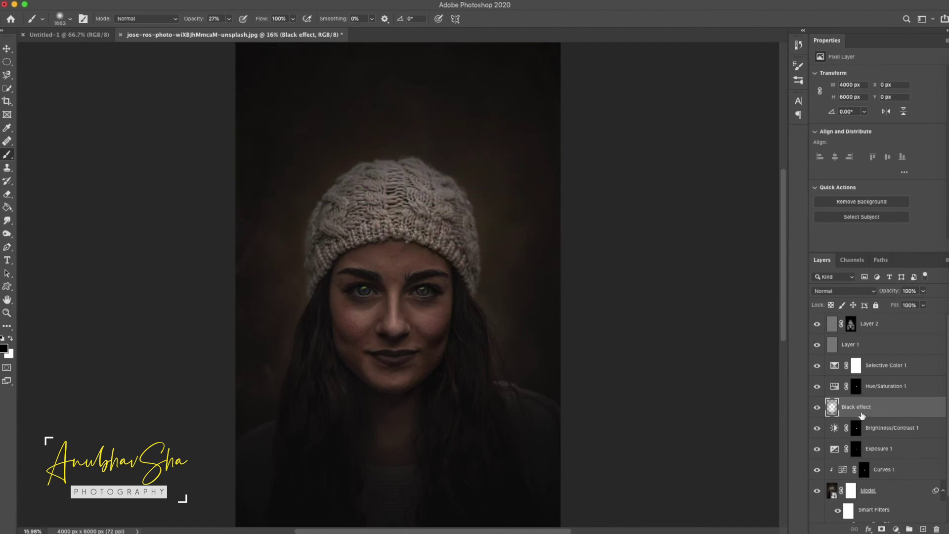
key("ctrl+j")
left_click_drag(875, 408, 880, 292)
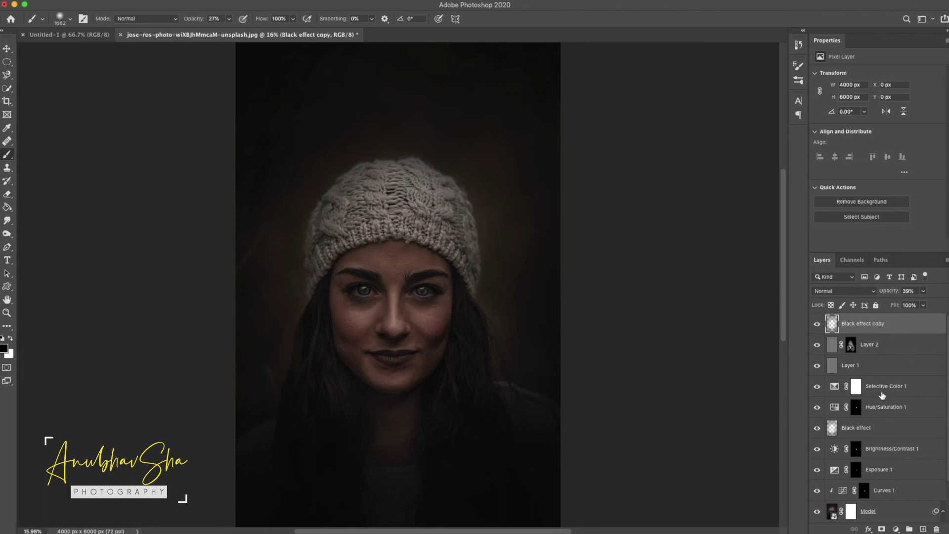
- Add a hidden Black & White adjustment, then raise the Exposure 2 adjustment to +0.84
left_click(895, 528)
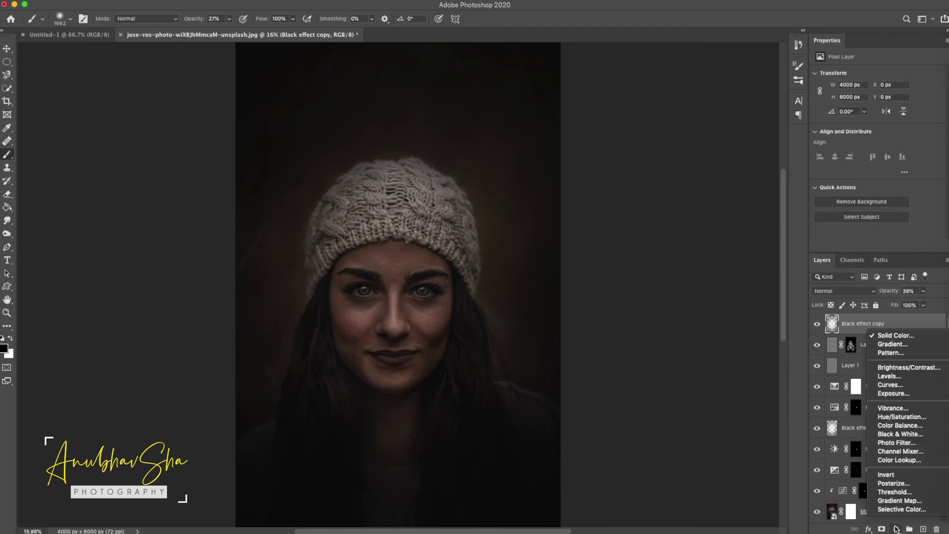
left_click(907, 434)
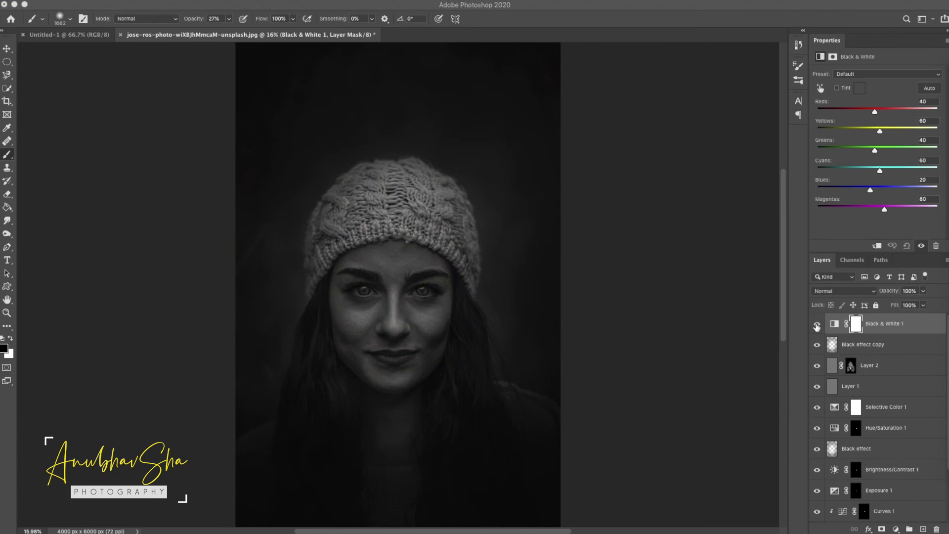
left_click(817, 323)
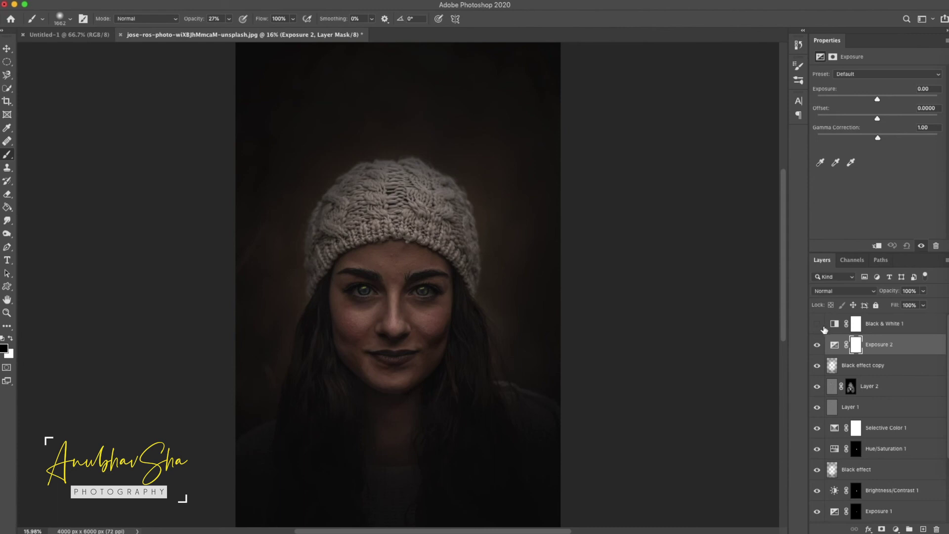
left_click(851, 346)
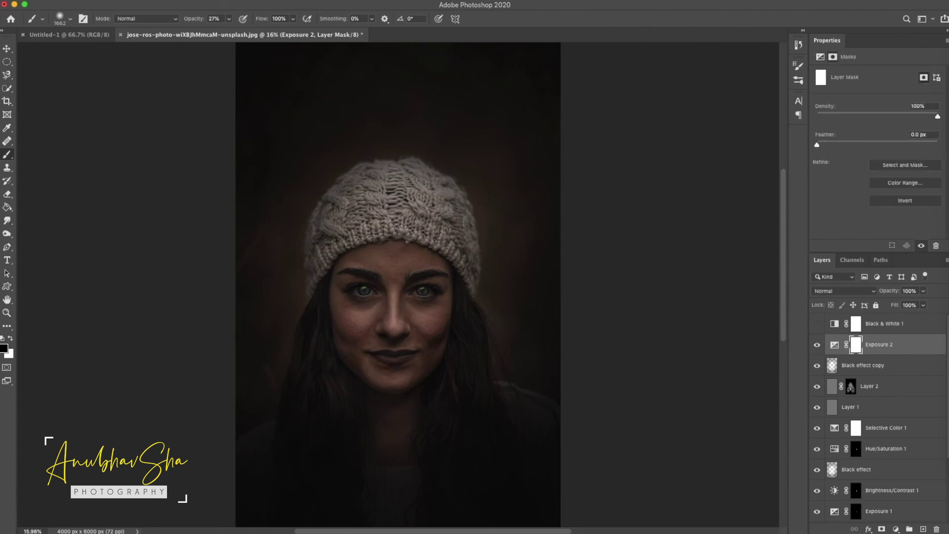
left_click(834, 345)
left_click_drag(883, 99, 884, 102)
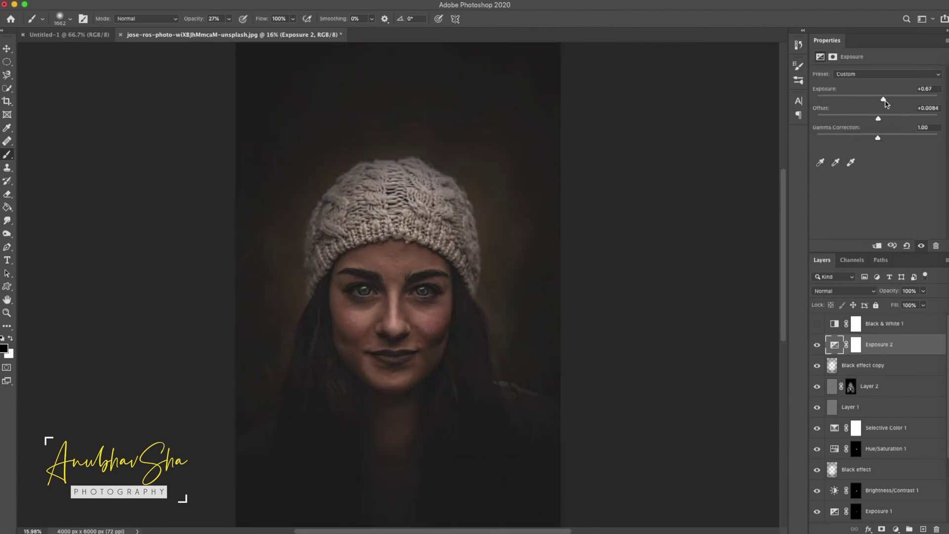
left_click_drag(884, 103, 885, 102)
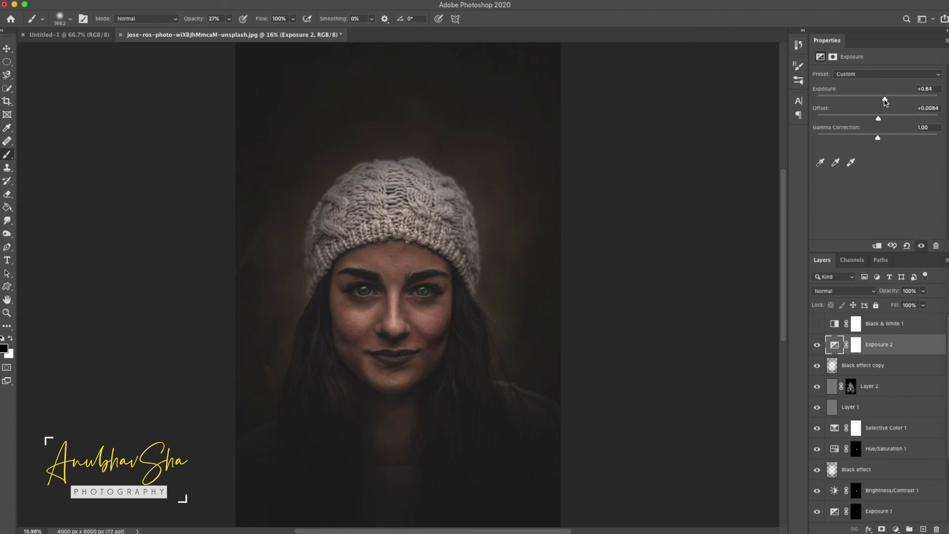
- Invert the Exposure 2 mask and paint it white over the face with a 100%-opacity brush
left_click(856, 348)
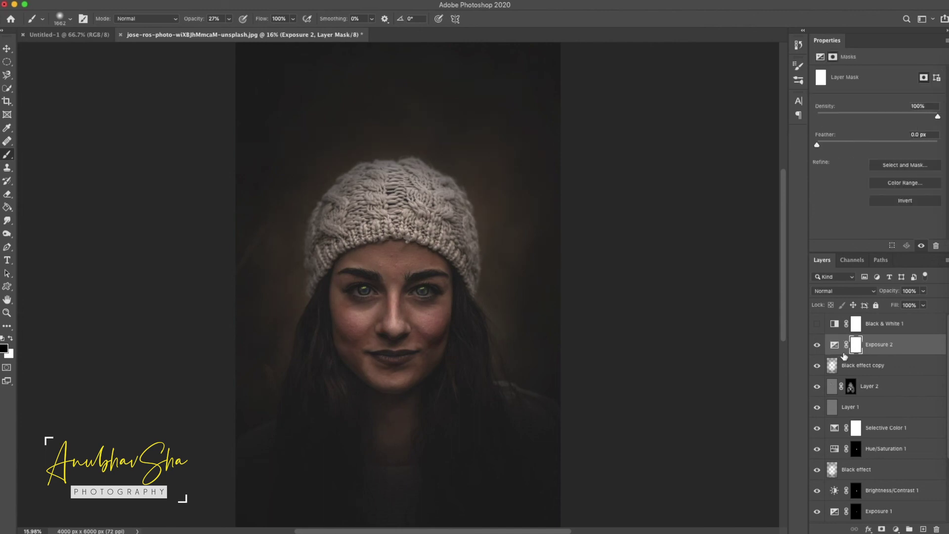
key("super+i")
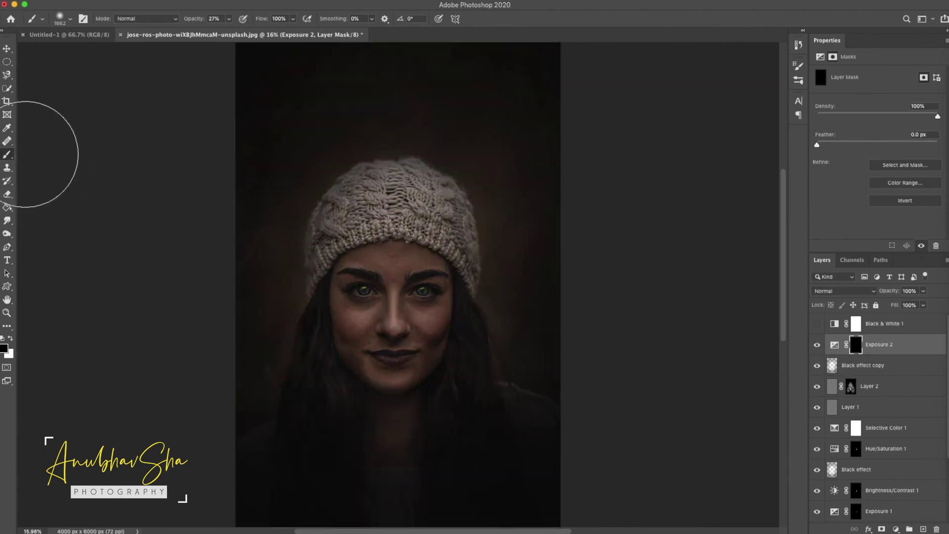
left_click(9, 340)
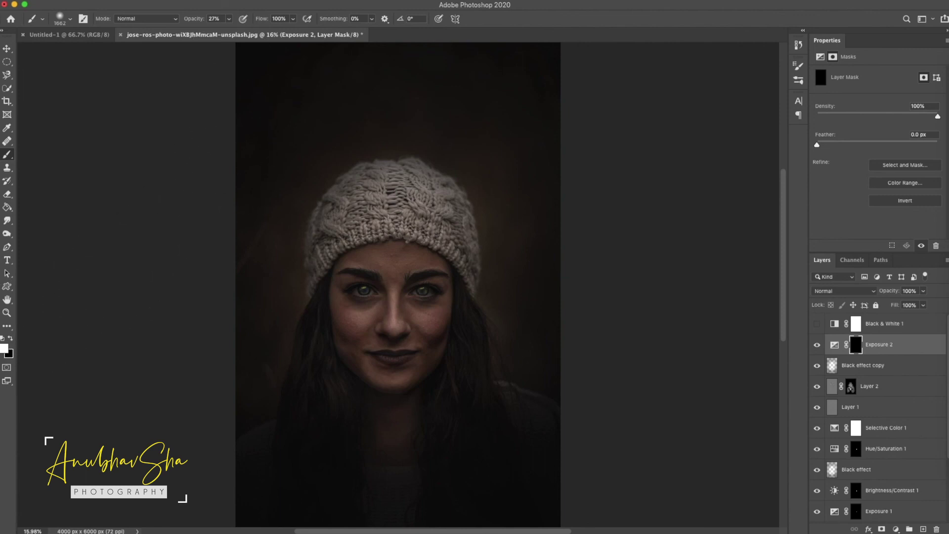
left_click(228, 18)
left_click_drag(227, 30, 262, 30)
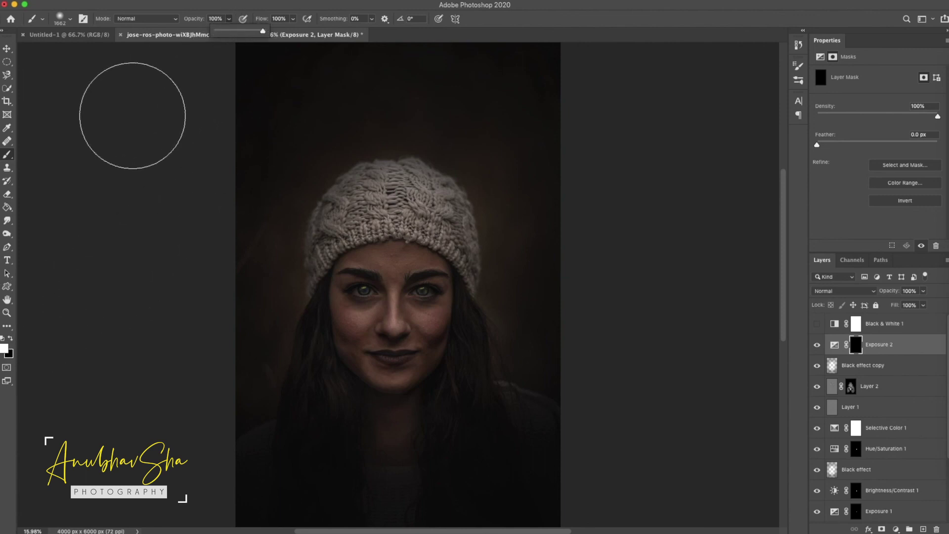
mouse_move(317, 289)
left_mouse_down()
mouse_move(291, 288)
mouse_move(283, 313)
mouse_move(293, 313)
left_mouse_up()
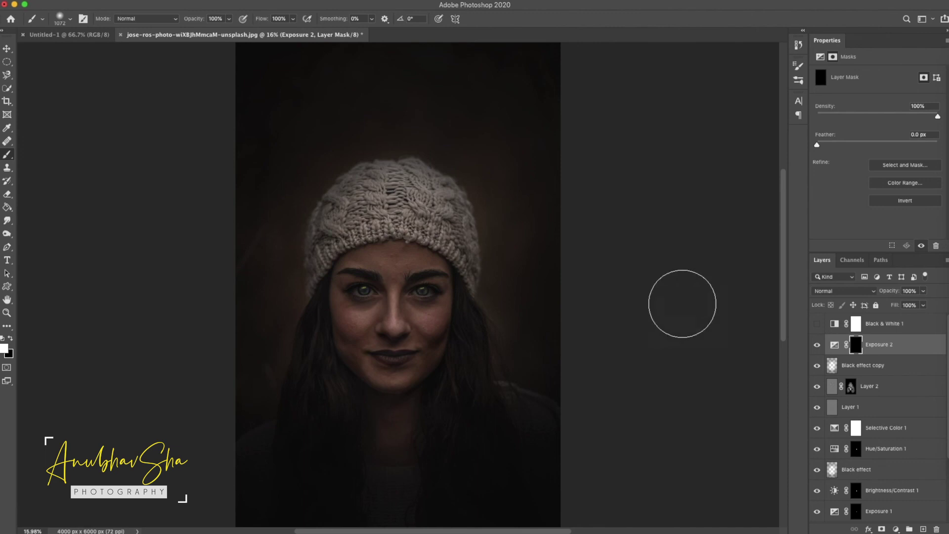
mouse_move(272, 331)
left_mouse_down()
mouse_move(293, 326)
mouse_move(282, 318)
mouse_move(523, 297)
left_mouse_up()
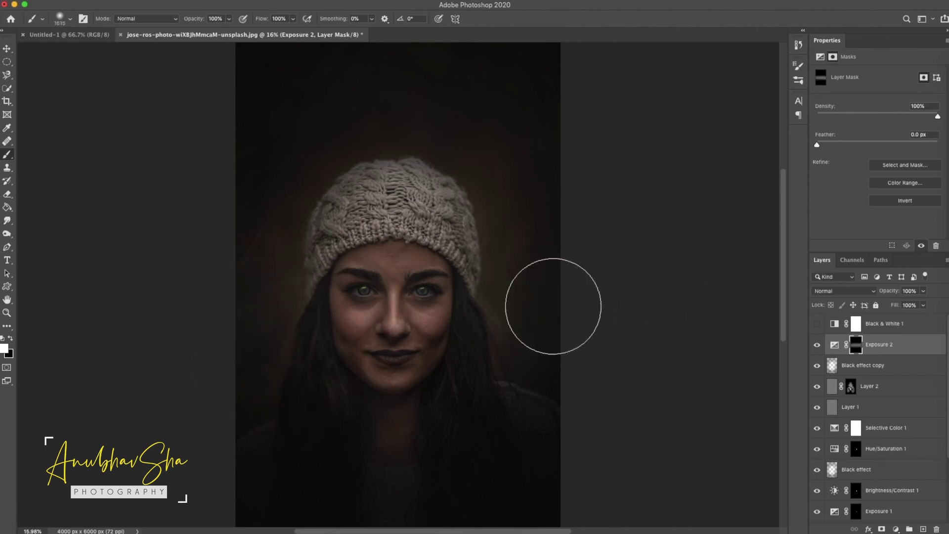
- Set Exposure 2's blend mode to Screen at 71% opacity
left_click(843, 290)
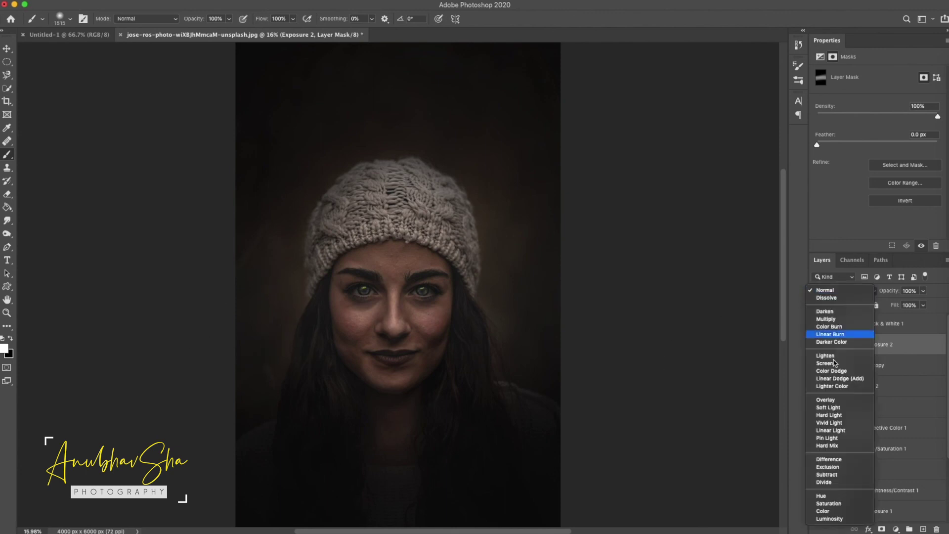
key("Escape")
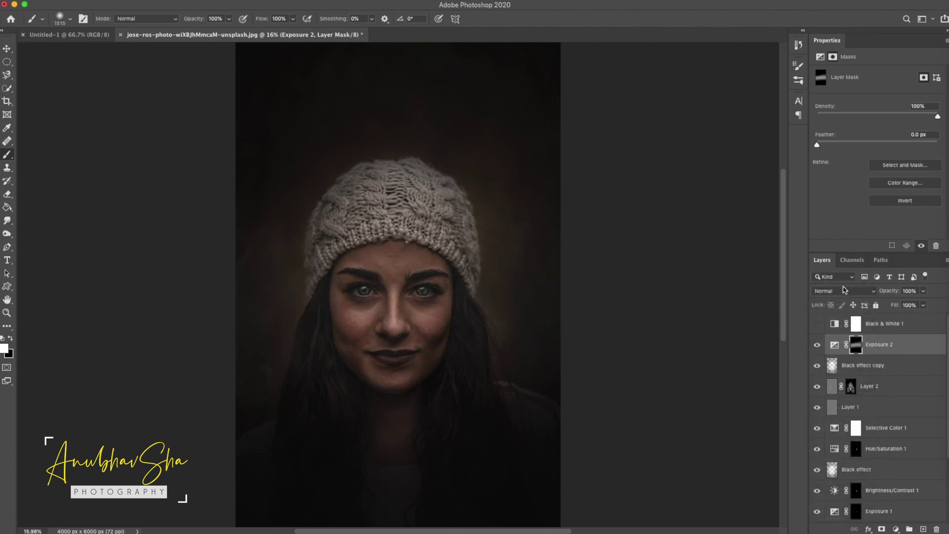
left_click(844, 290)
left_click(844, 364)
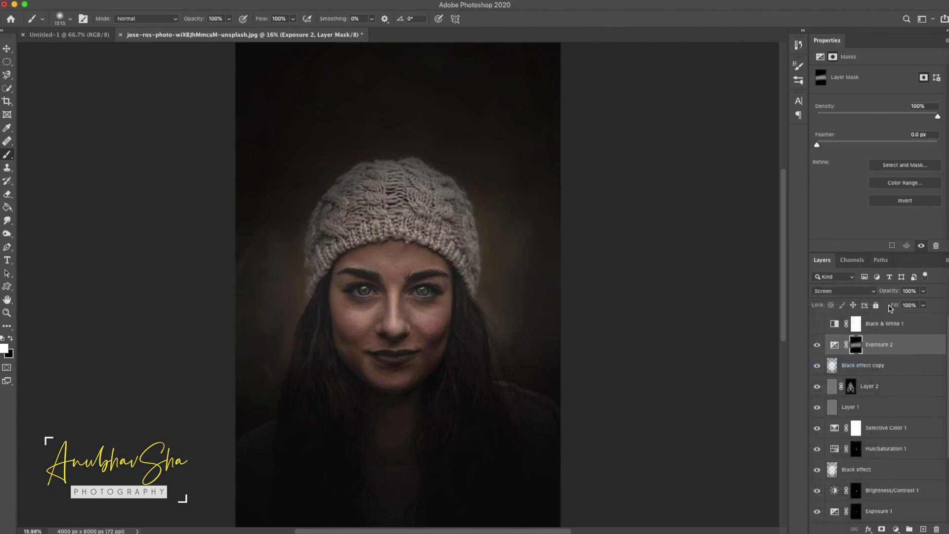
left_click_drag(893, 295, 884, 288)
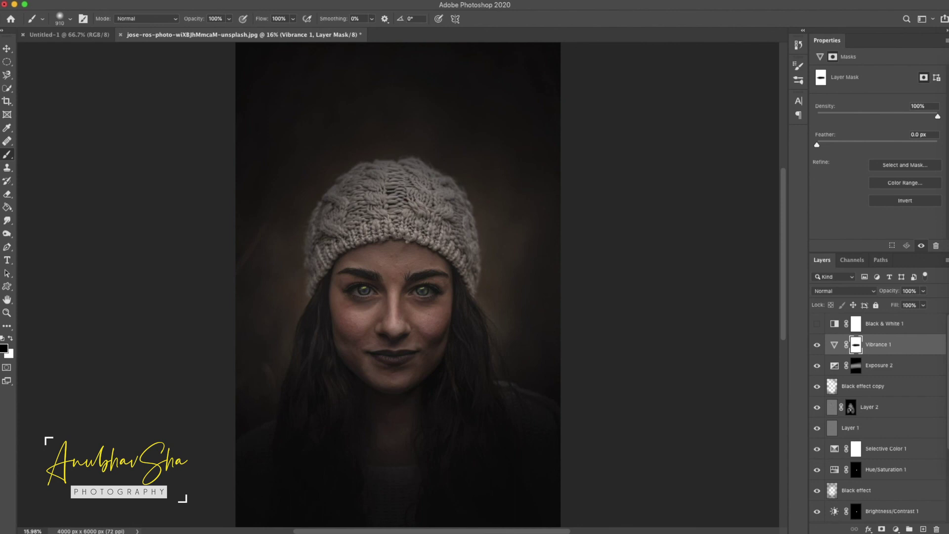
scroll(925, 433, "down", 5)
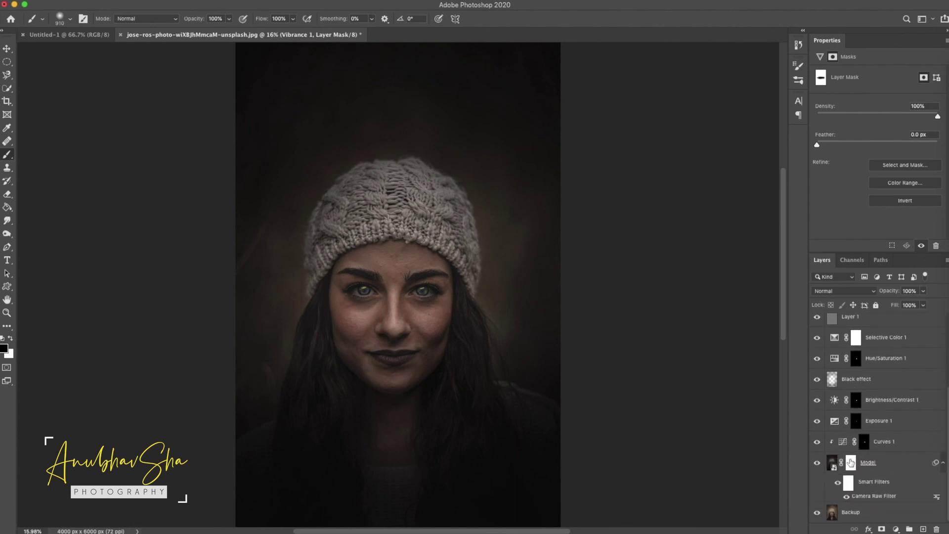
left_click(817, 513, "alt")
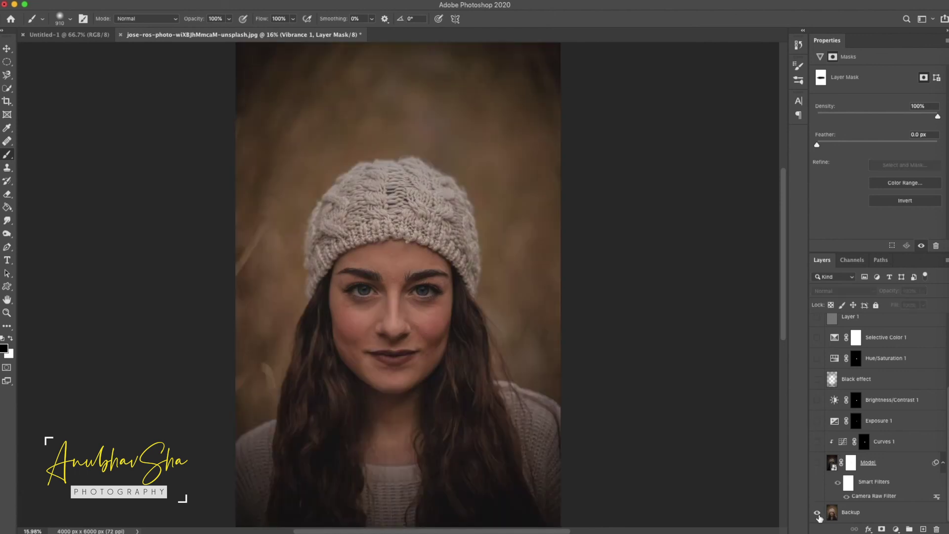
left_click(817, 513, "alt")
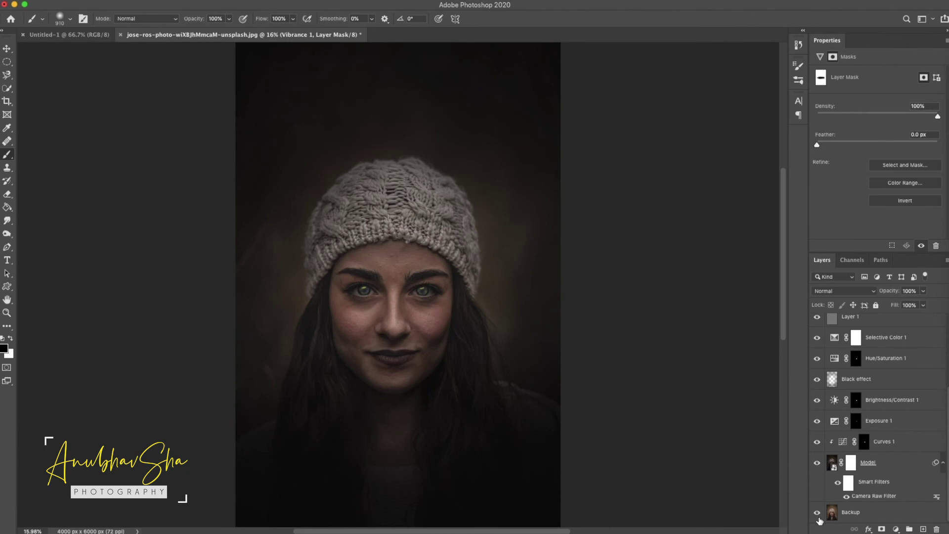
left_click(817, 519, "alt")
left_click(818, 519, "alt")
left_click(817, 513, "alt")
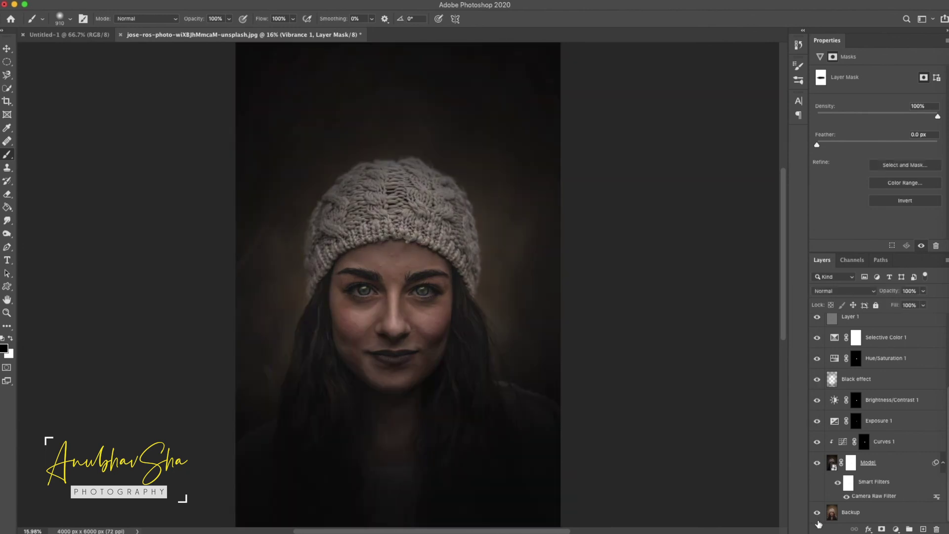